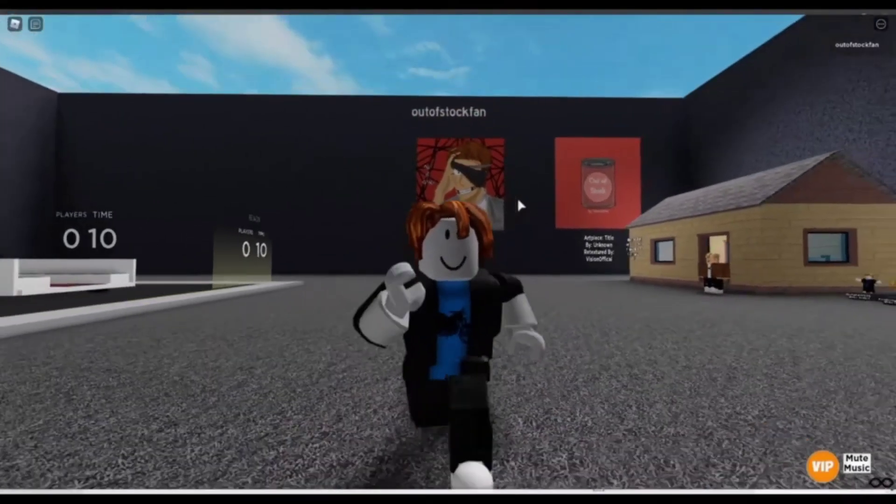
key("s")
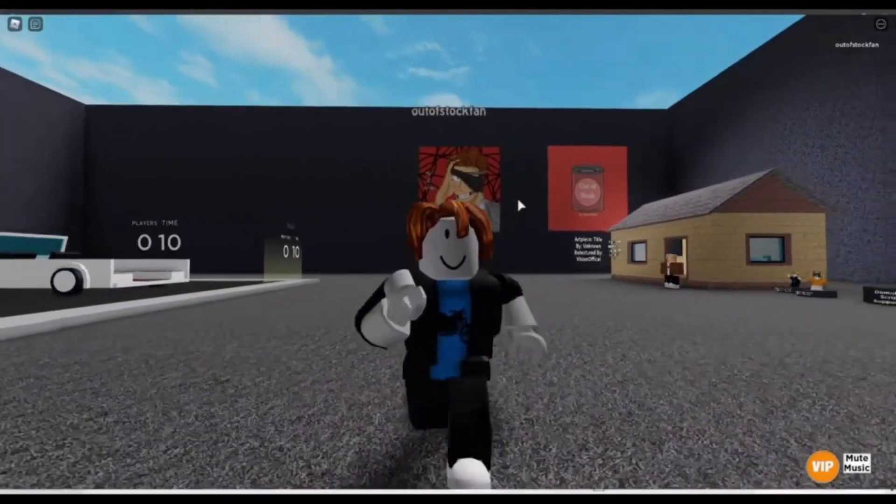
scroll(517, 197, "up", 3)
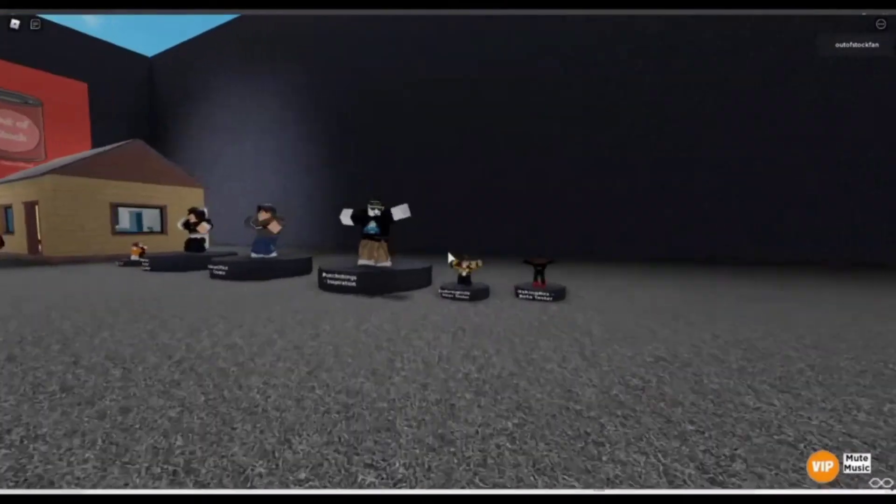
key("w")
key("a")
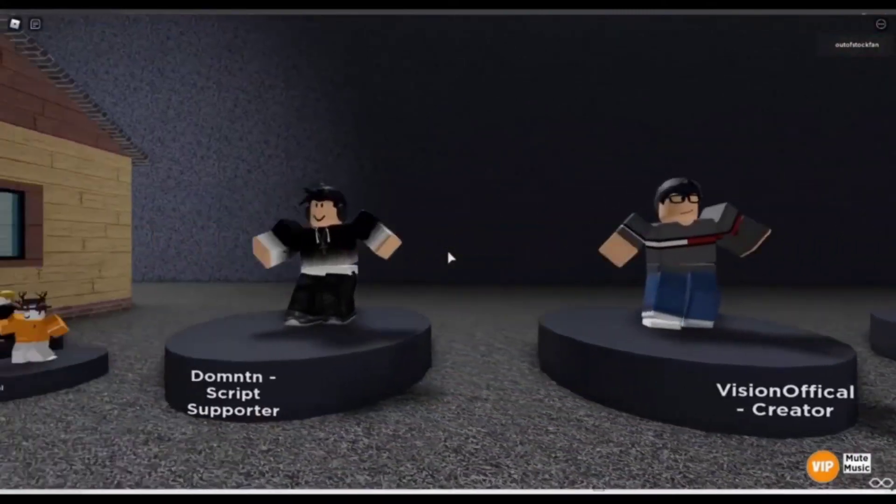
left_click(822, 466)
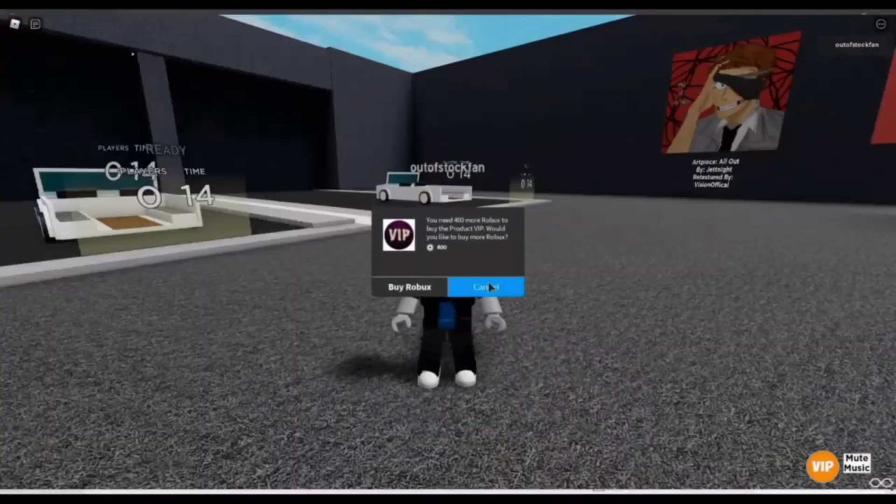
left_click(485, 285)
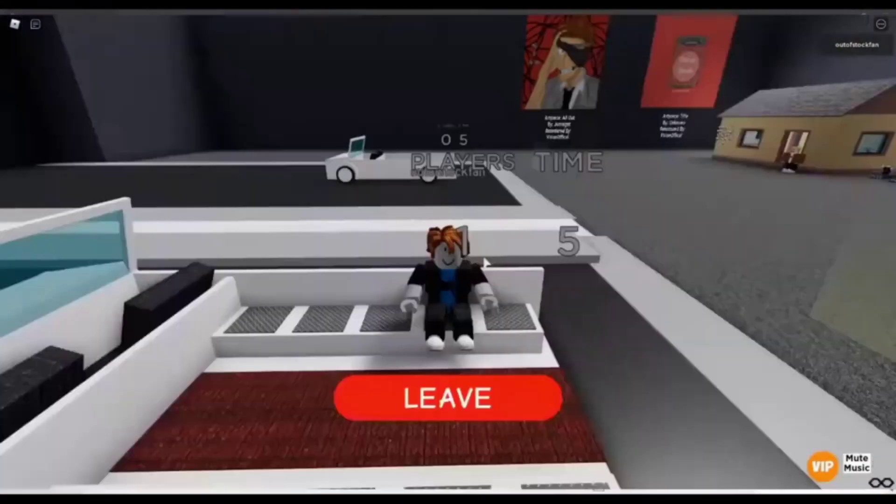
scroll(483, 258, "down", 5)
right_click_drag(483, 258, 483, 258)
scroll(482, 255, "up", 5)
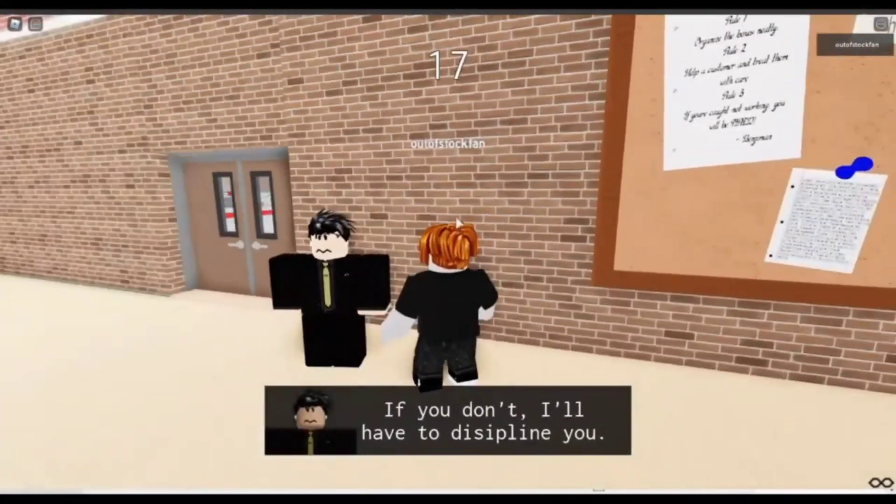
key("s")
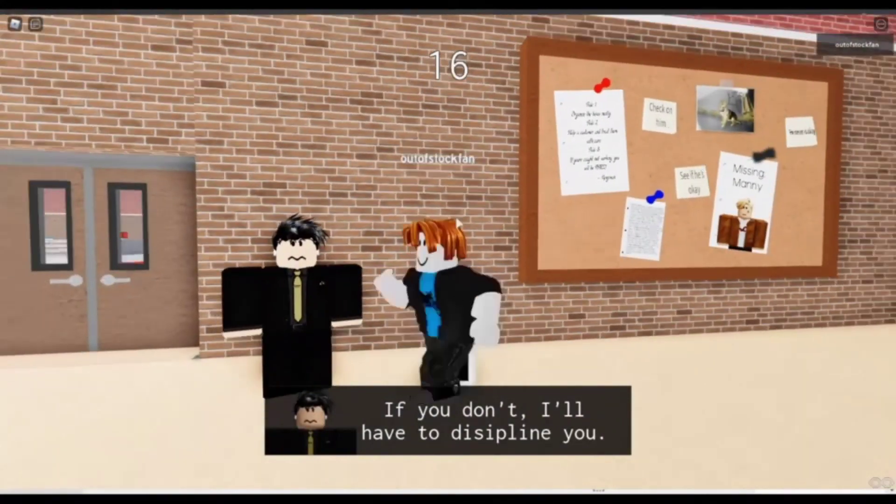
key("w")
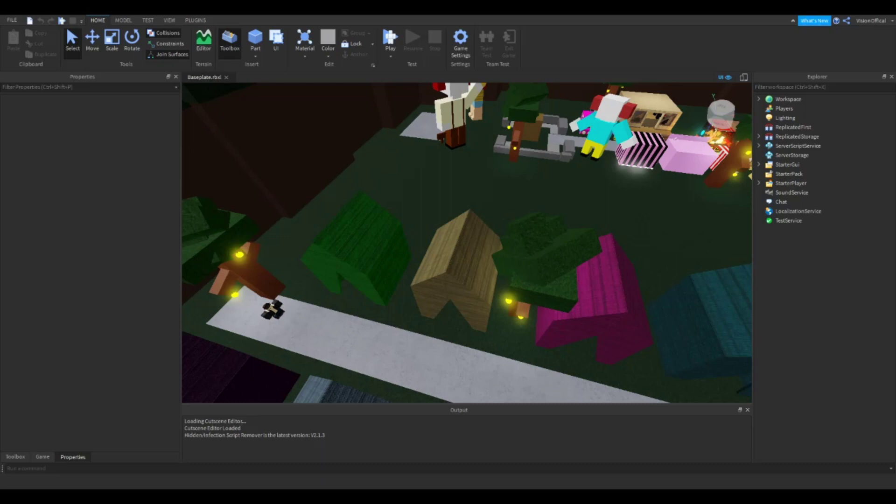
- Add a ScreenGui to StarterGui and insert a Frame inside it
right_click_drag(591, 256, 590, 258)
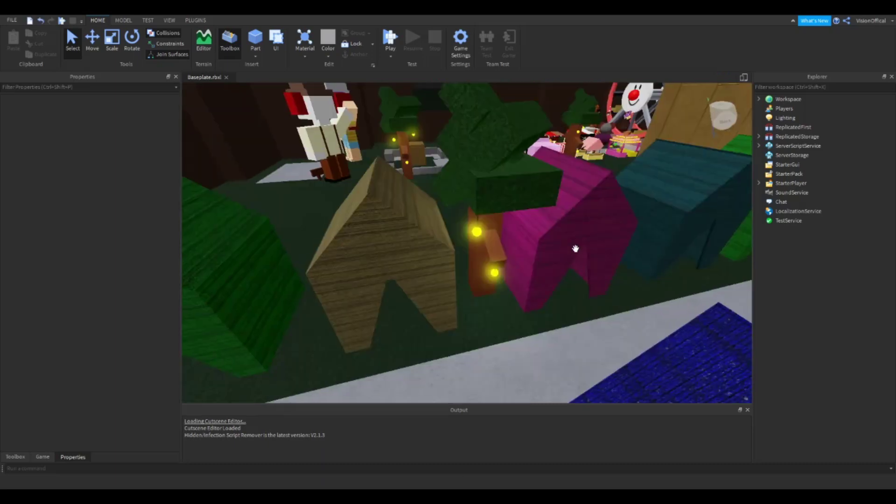
left_click(787, 165)
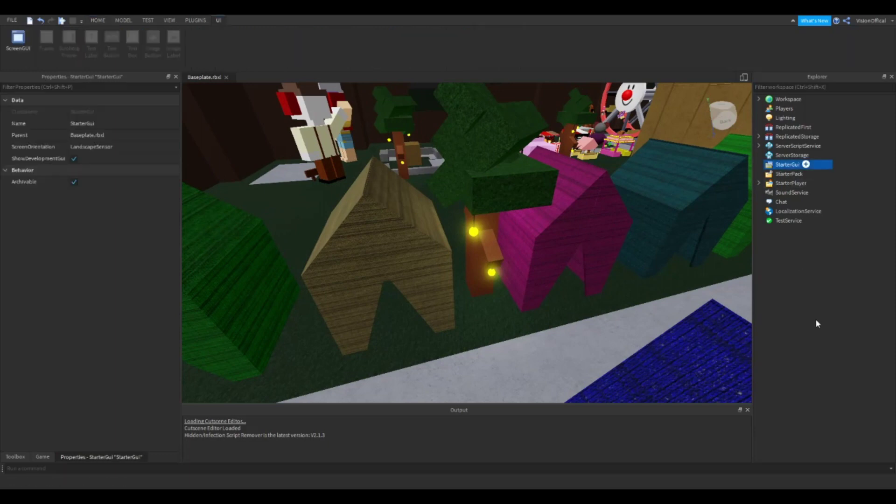
left_click(778, 210)
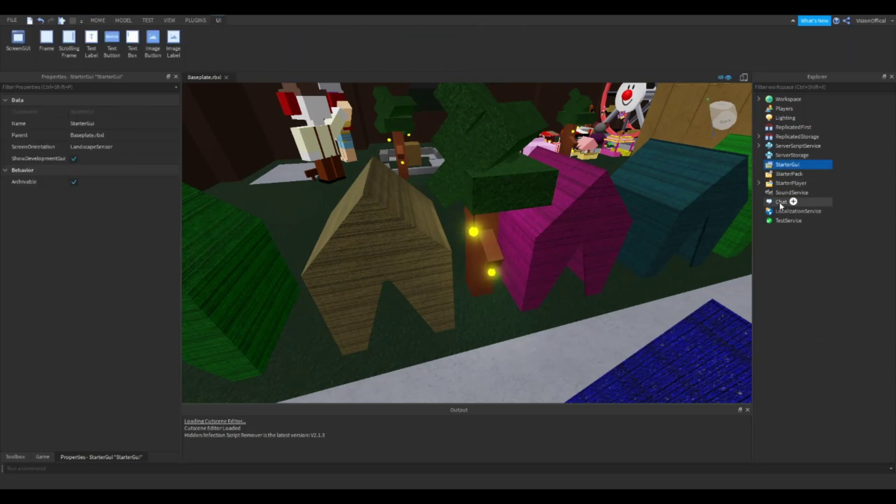
right_click(782, 178)
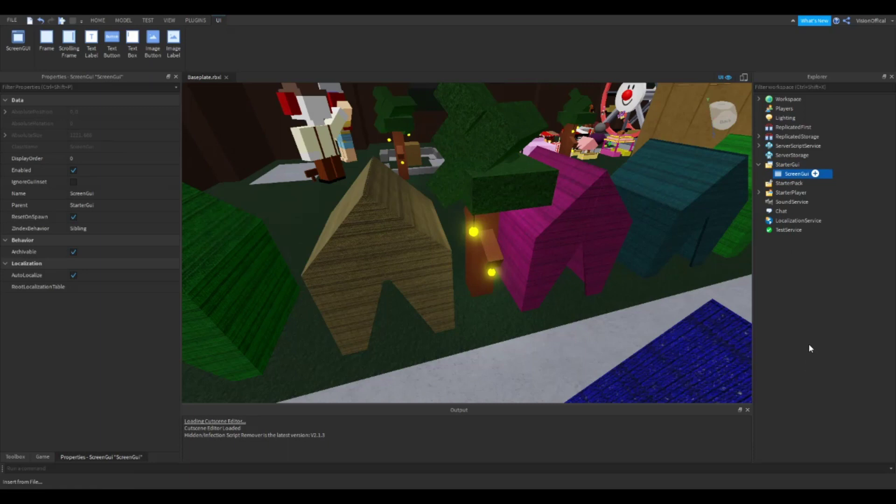
left_click(794, 213)
left_click(815, 173)
left_click(794, 184)
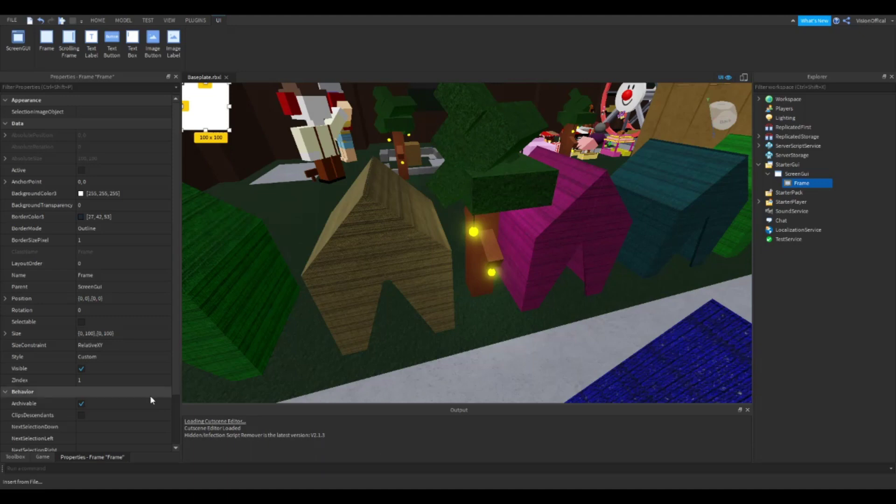
- Set the Frame's Position to {0.5, 0},{0.85, 0}
left_click(102, 299)
left_click(82, 298)
left_click(82, 298)
type(".5")
key("Return")
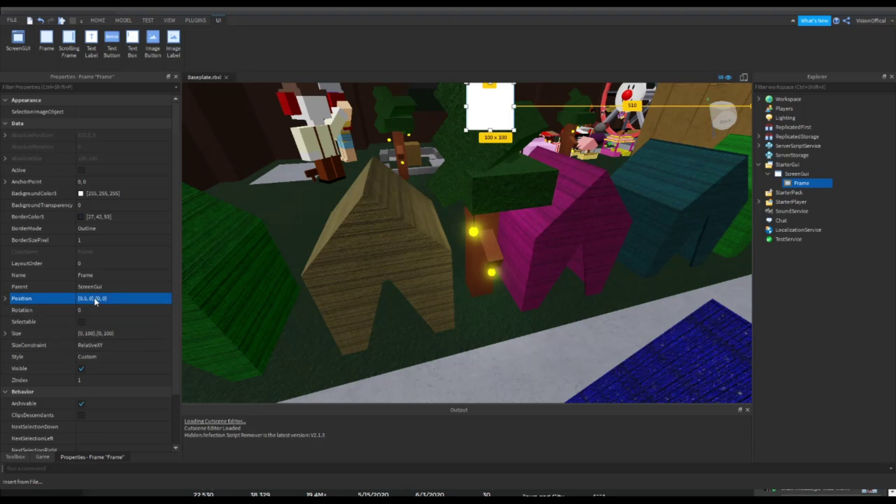
left_click(110, 298)
left_click(118, 299)
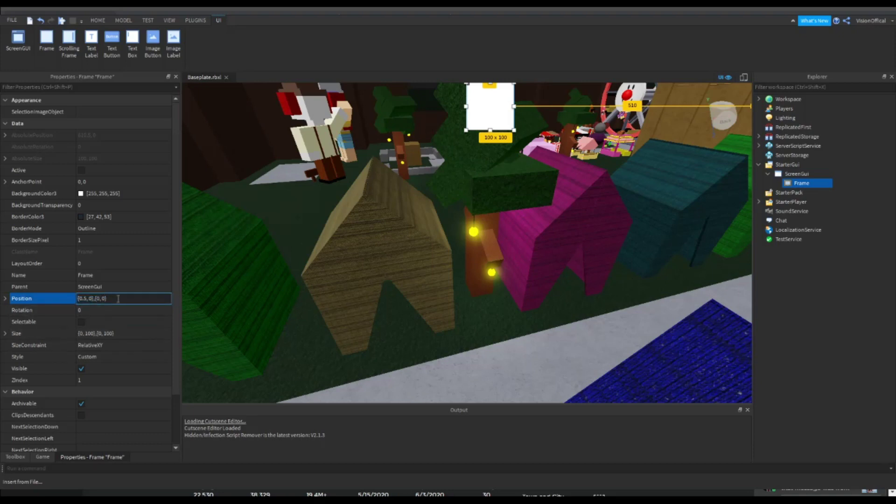
type(".85")
key("Return")
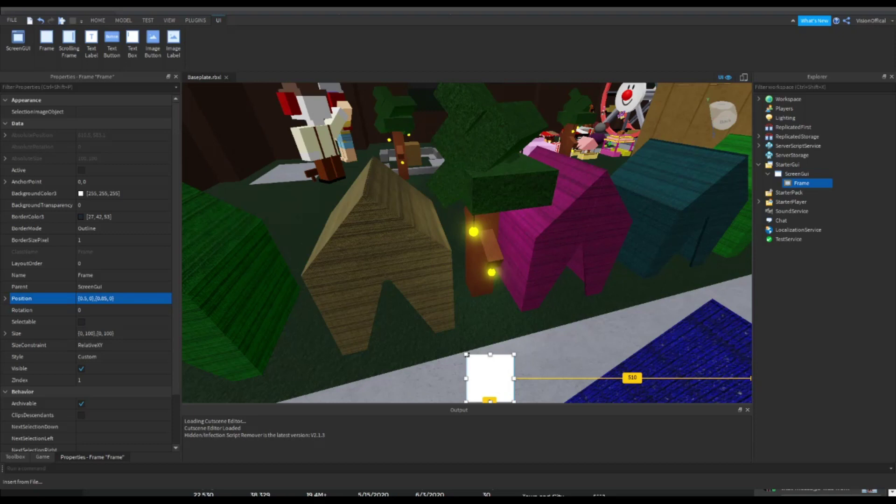
- Set the Frame's Size to {0.8, 0},{0.2, 0}
left_click(92, 333)
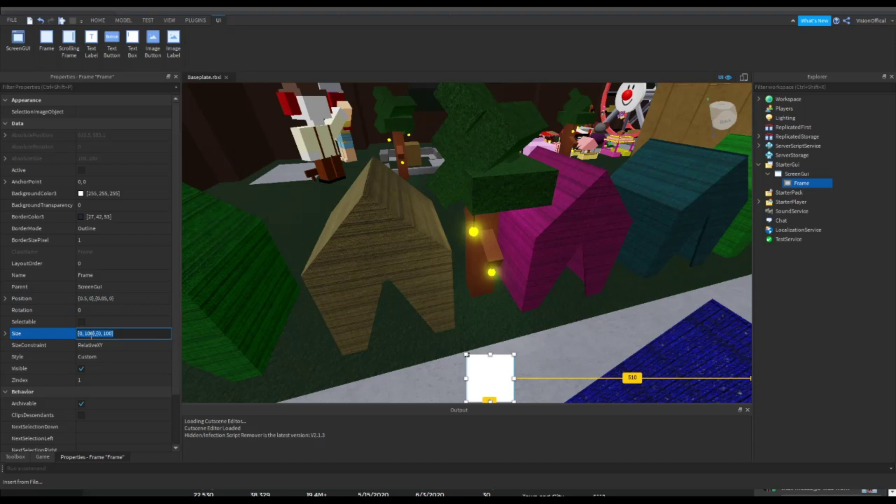
left_click_drag(93, 334, 80, 335)
key("BackSpace")
type("0.8, 0},{0, 10")
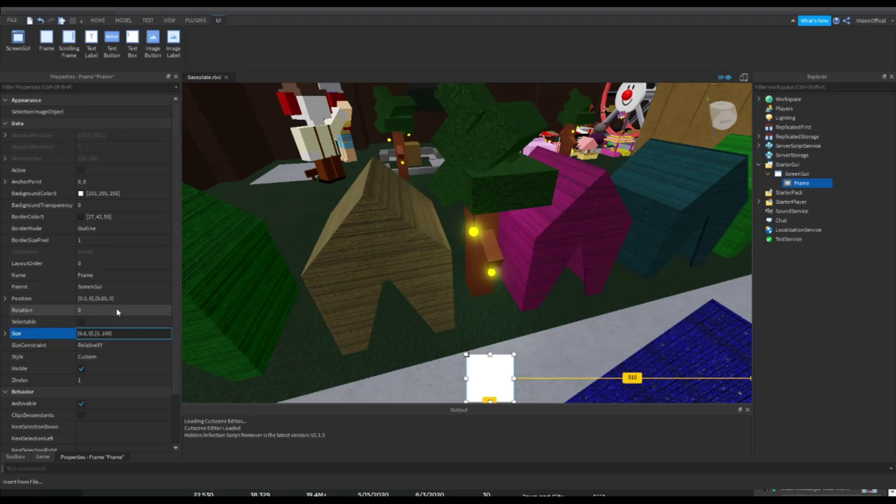
key("BackSpace")
key("BackSpace")
key("BackSpace")
key("BackSpace")
type("2")
key("Return")
- Set the Frame's AnchorPoint to 0.5, 0.5
right_click_drag(390, 316, 386, 314)
left_click(93, 181)
key("BackSpace")
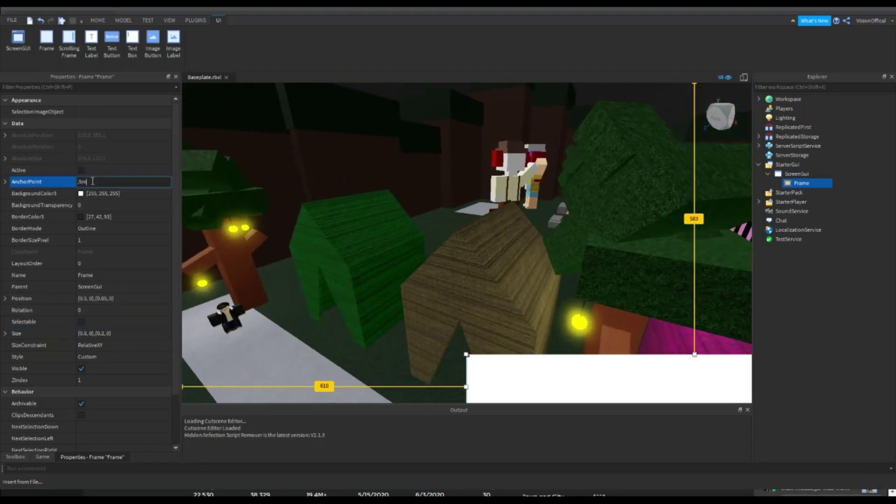
type("0.5,0.5")
key("Return")
- Reduce the Frame's horizontal Size scale to 0.5
right_click_drag(353, 180, 130, 311)
key("w")
left_click(79, 332)
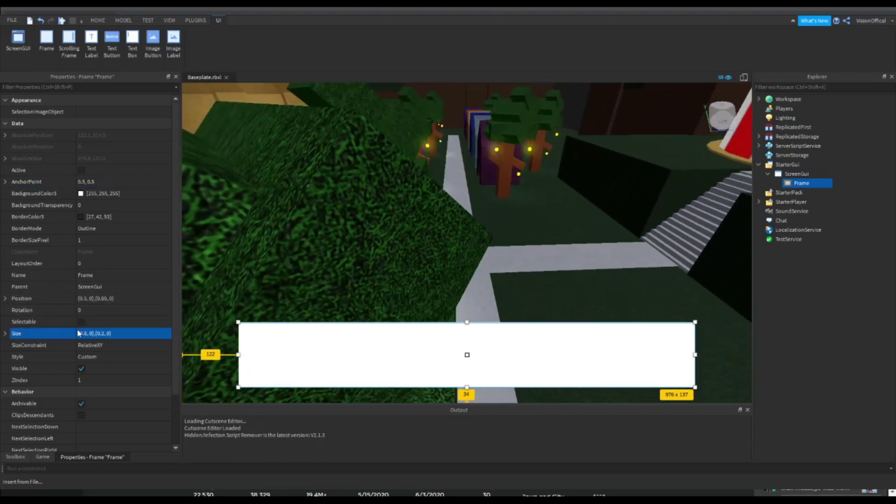
left_click(86, 332)
left_click(90, 332)
key("BackSpace")
type("5")
key("Return")
- Insert a TextLabel inside the Frame
key("s")
right_click_drag(433, 223, 445, 204)
left_click(446, 191)
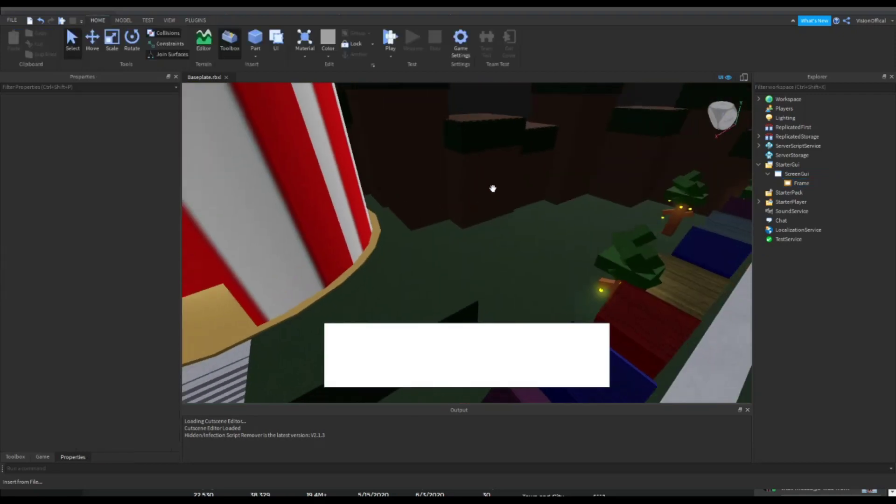
left_click(788, 184)
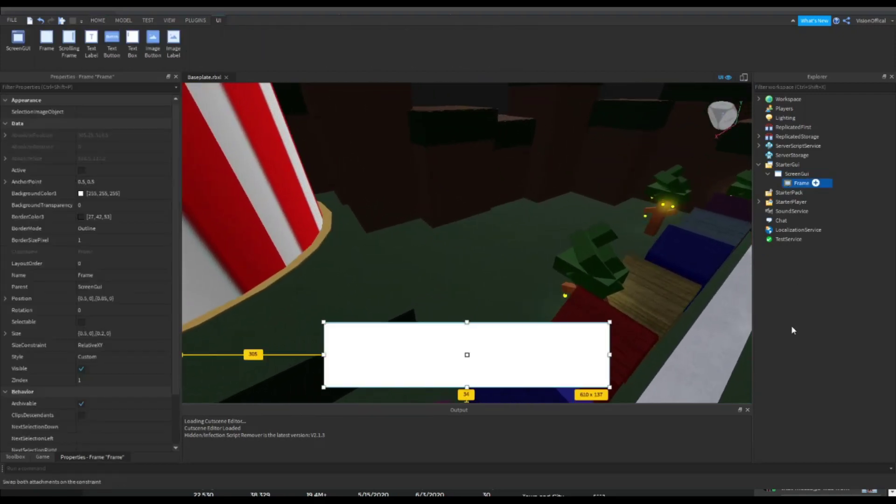
left_click(781, 218)
left_click(801, 192)
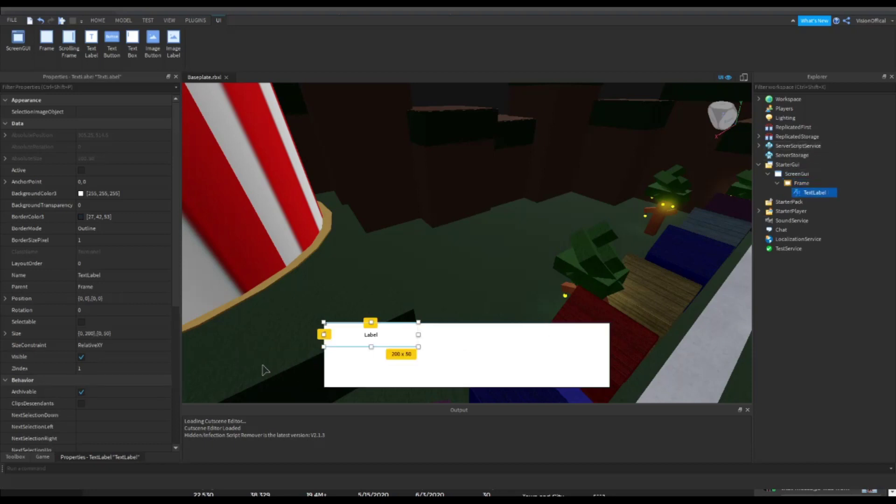
- Set the TextLabel's AnchorPoint to 0.5, 0.5 and its Position to {0.6, 0},{0.5, 0}
left_click(105, 182)
type(".5, 0")
type(".5,")
key("Return")
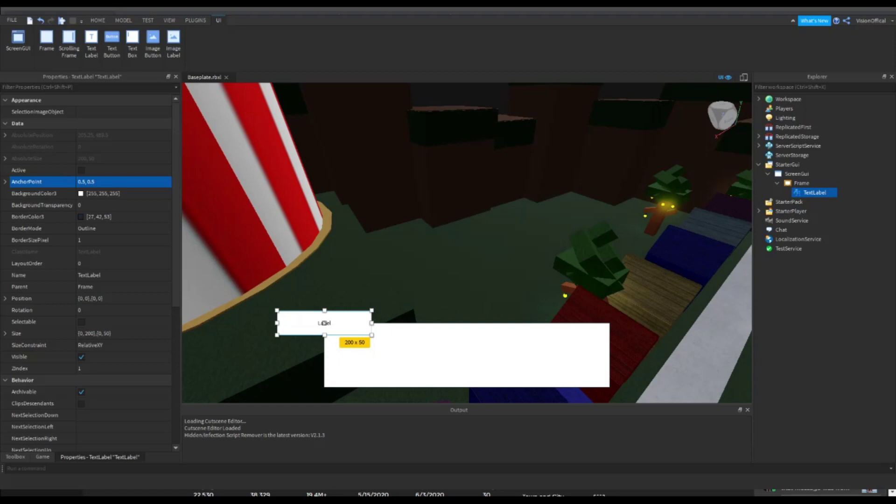
left_click(87, 295)
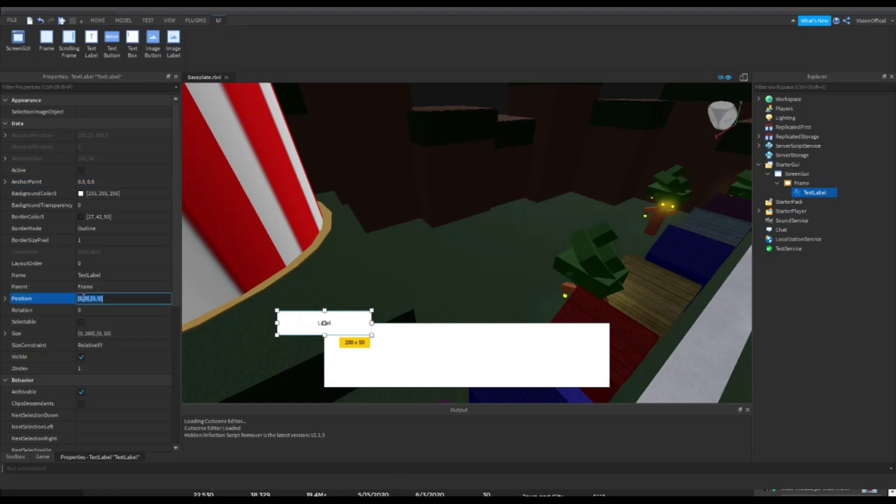
type(".6")
type(".5")
key("Return")
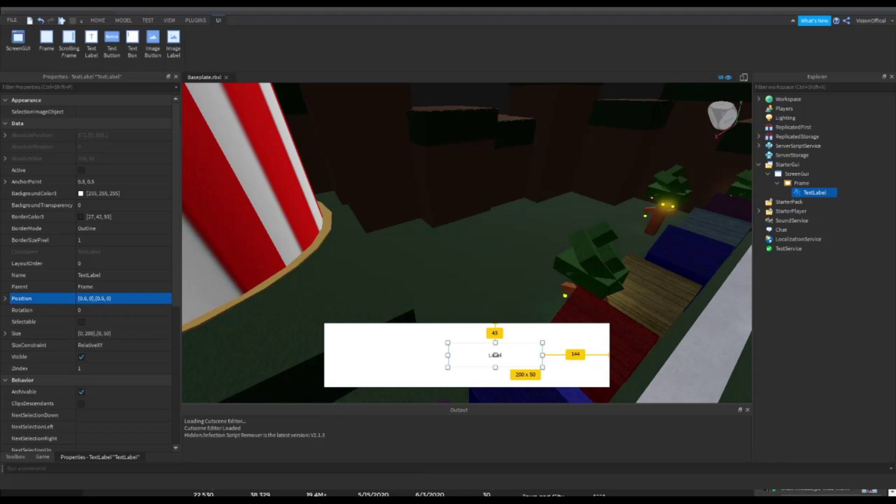
- Set the TextLabel's Size to {0.7, 0},{0.8, 0}
left_click(90, 333)
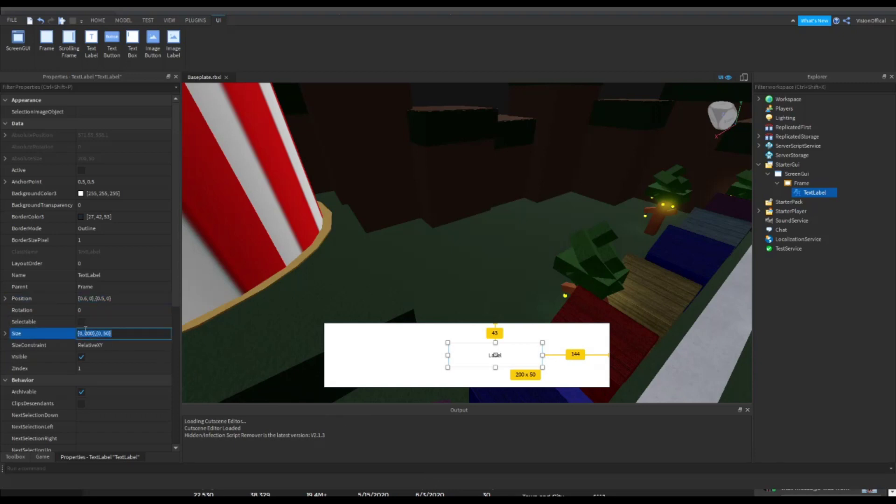
left_click(88, 333)
key("BackSpace")
key("BackSpace")
key("BackSpace")
type("..7")
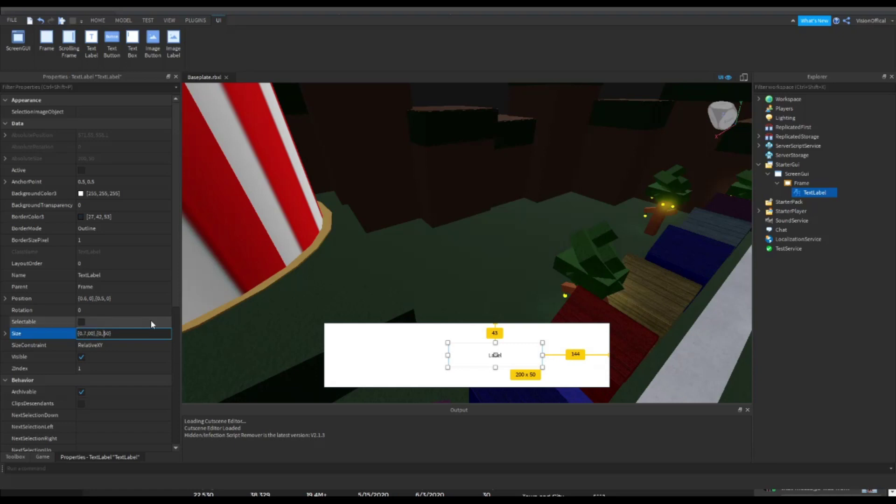
key("Delete")
type("8")
key("Return")
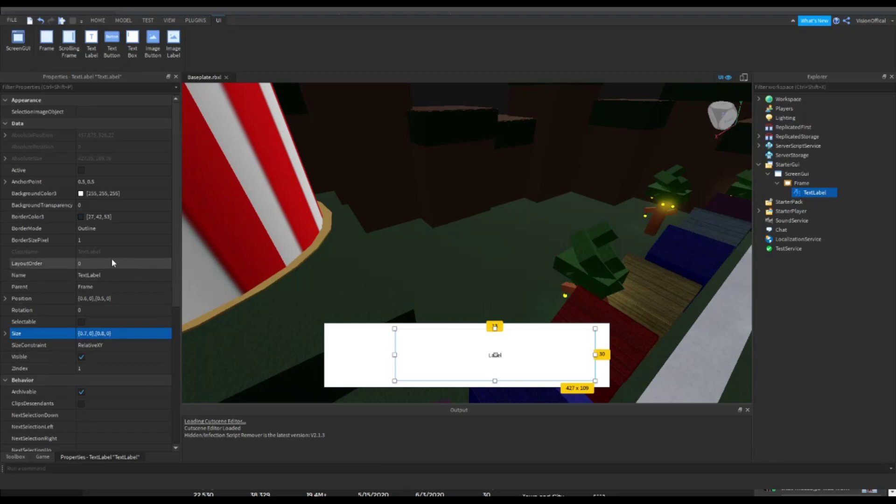
- Set the TextLabel's BackgroundTransparency to 1 and its Font to GothamBold
left_click(95, 205)
type("1")
key("Return")
scroll(97, 205, "down", 5)
scroll(97, 204, "down", 2)
left_click(97, 239)
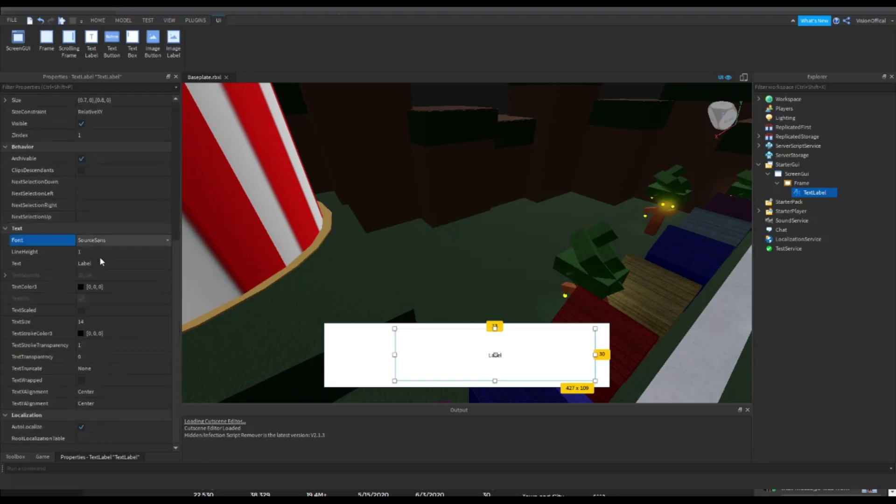
left_click(96, 280)
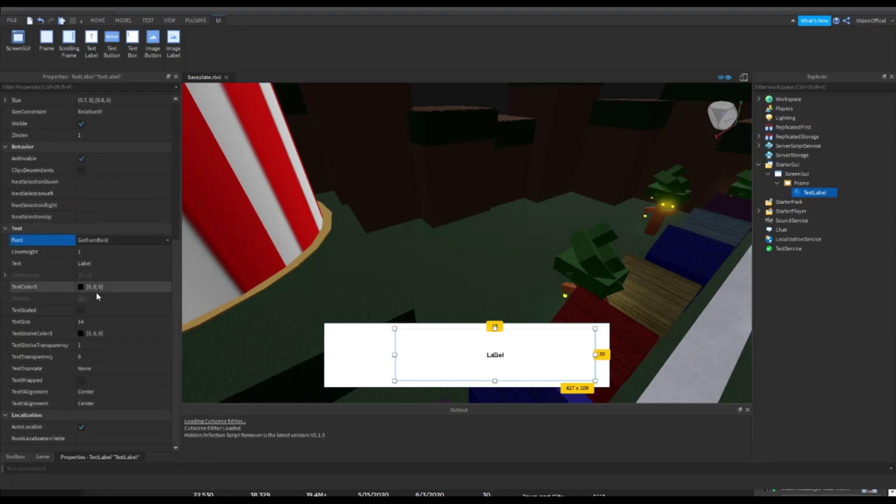
- Clear the TextLabel's default text and enable TextScaled
left_click(98, 264)
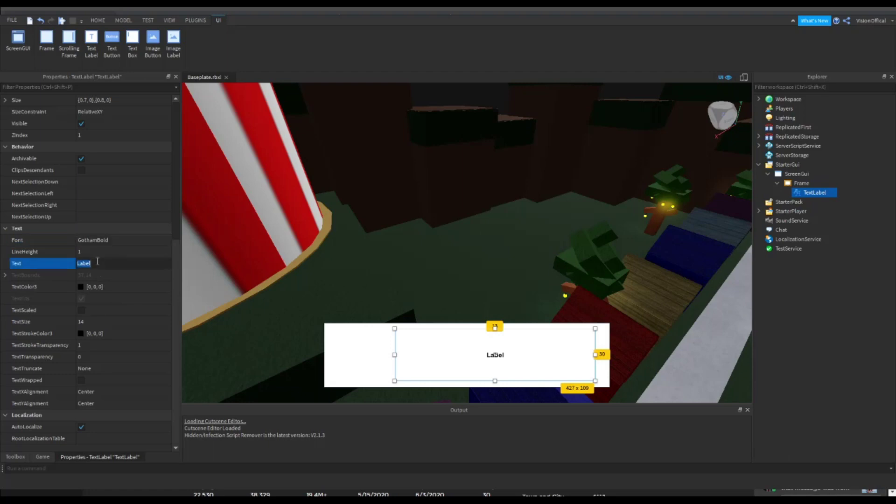
key("BackSpace")
key("Return")
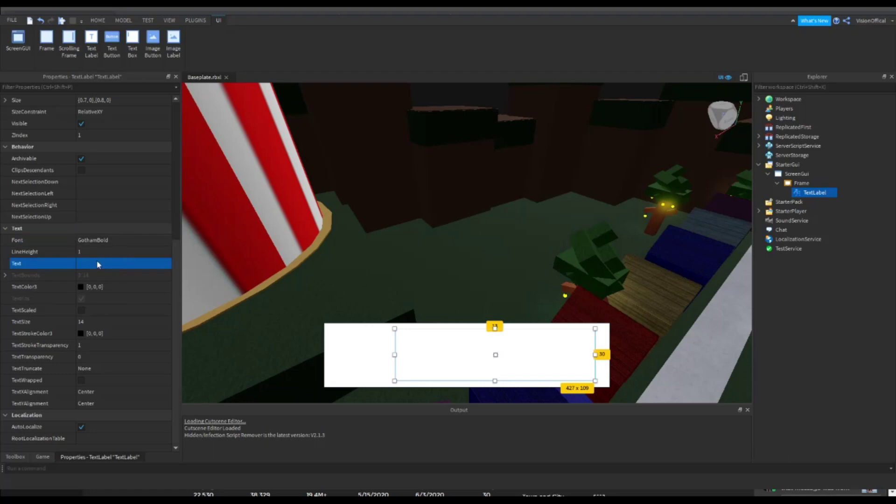
left_click(81, 311)
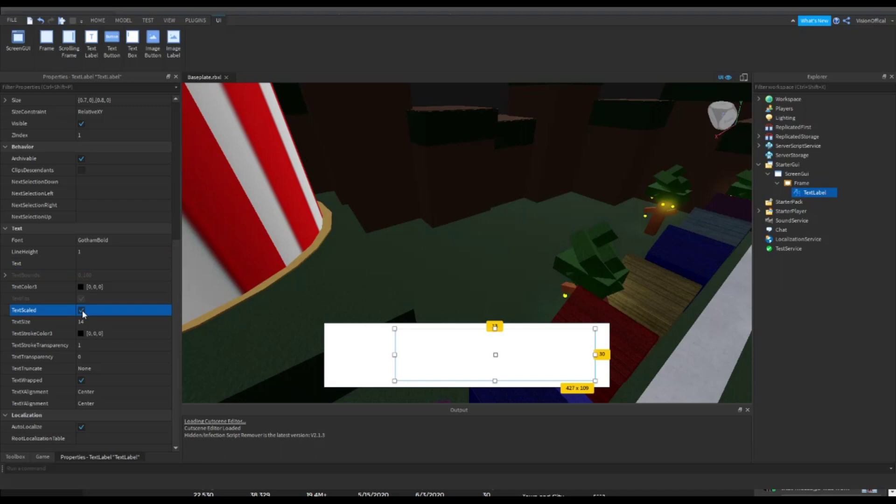
- Set the Frame's BackgroundColor3 to black [0, 0, 0] and its BackgroundTransparency to 0.2
left_click(65, 287)
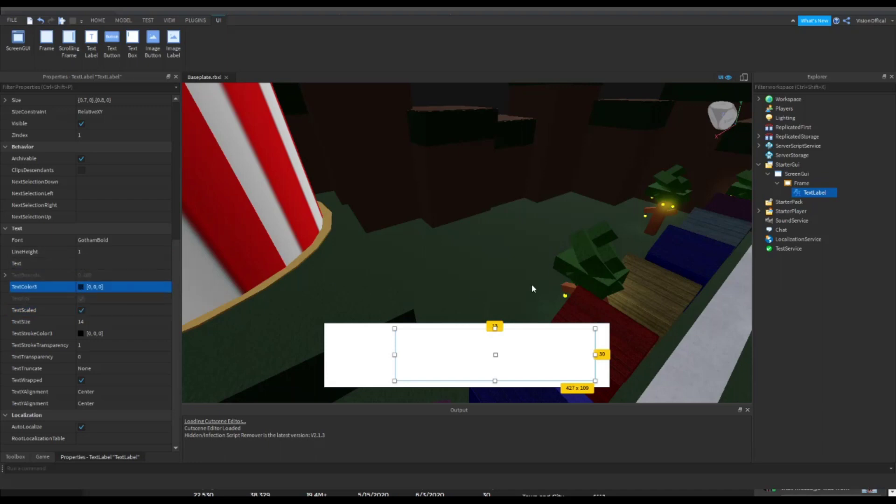
left_click(801, 183)
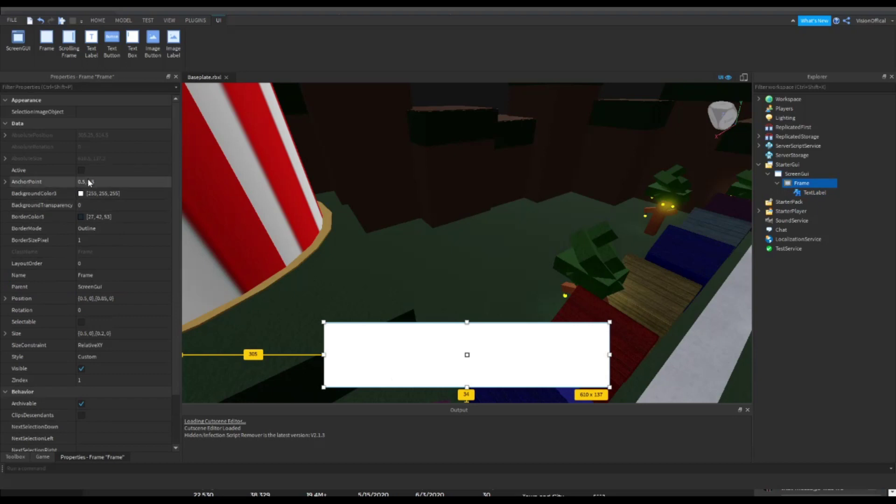
scroll(85, 194, "up", 3)
left_click(84, 192)
left_click_drag(556, 236, 553, 324)
left_click(488, 328)
left_click(118, 205)
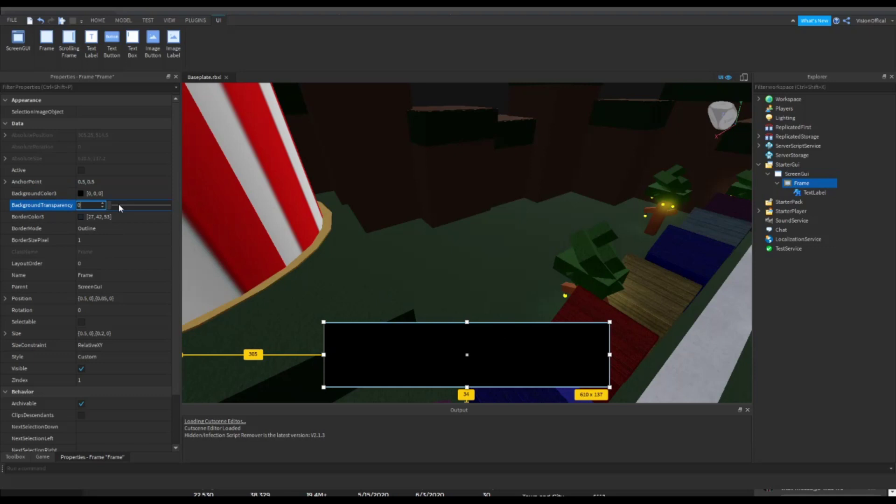
type(".2")
key("Return")
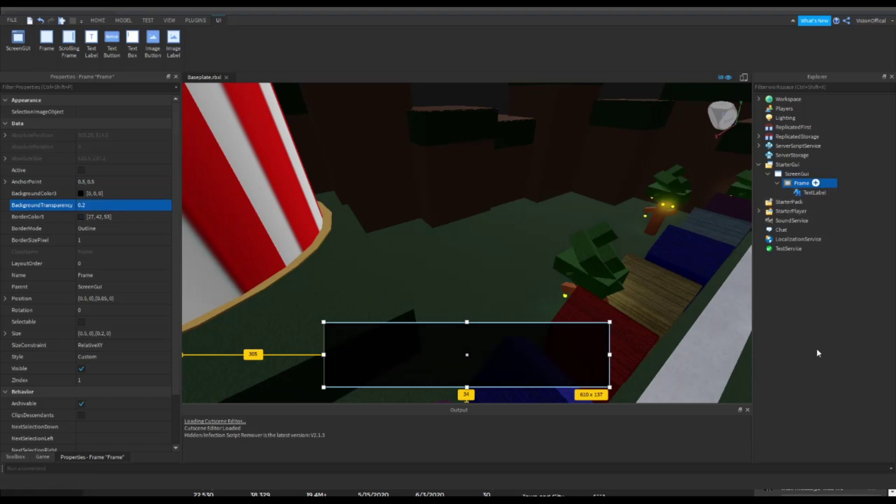
- Insert an ImageLabel into the Frame and set its AnchorPoint to 0.5, 0.5
left_click(778, 278)
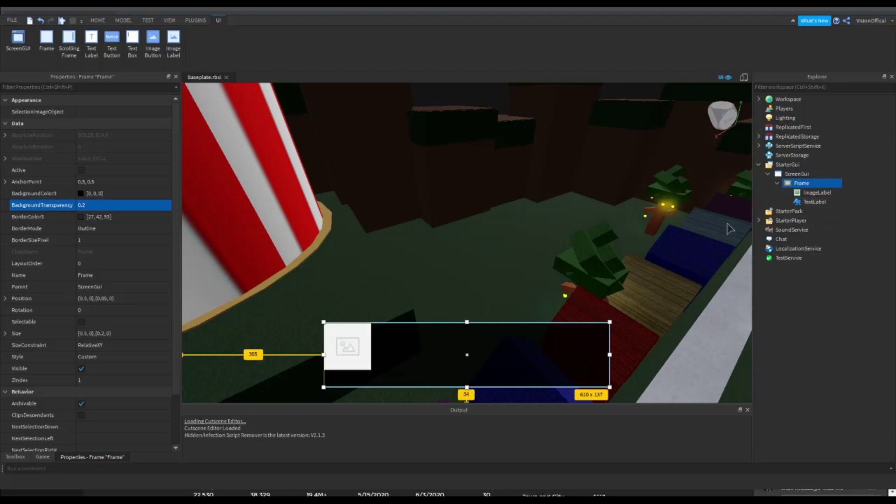
left_click(807, 197)
left_click(86, 182)
type(".5")
type(", 0.5")
key("Return")
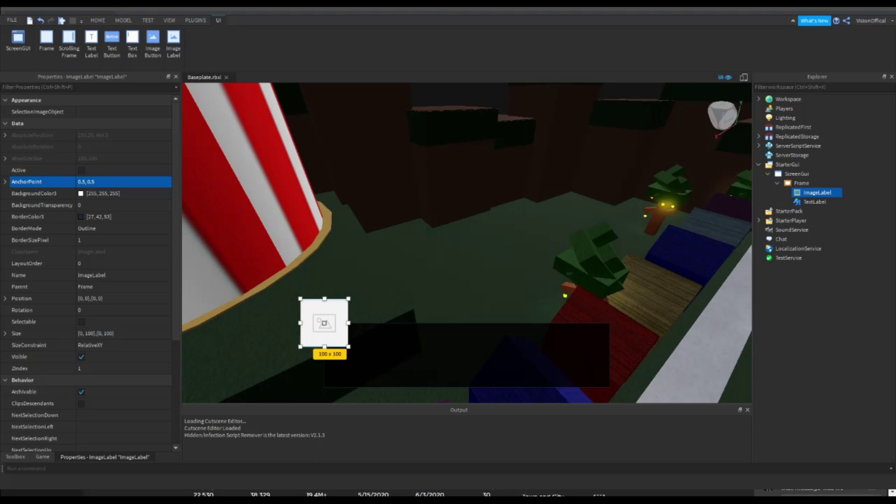
- Set the ImageLabel's Position to {0.15, 0},{0.5, 0}
left_click(80, 298)
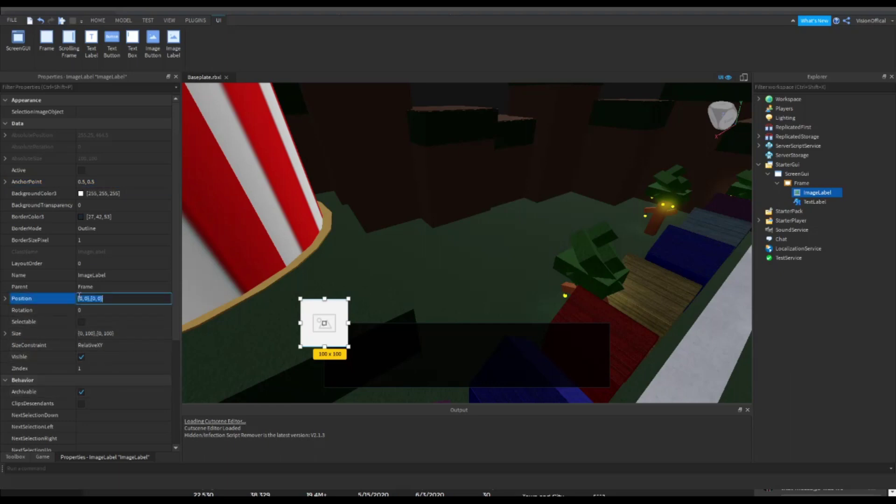
left_click(83, 298)
type(".15")
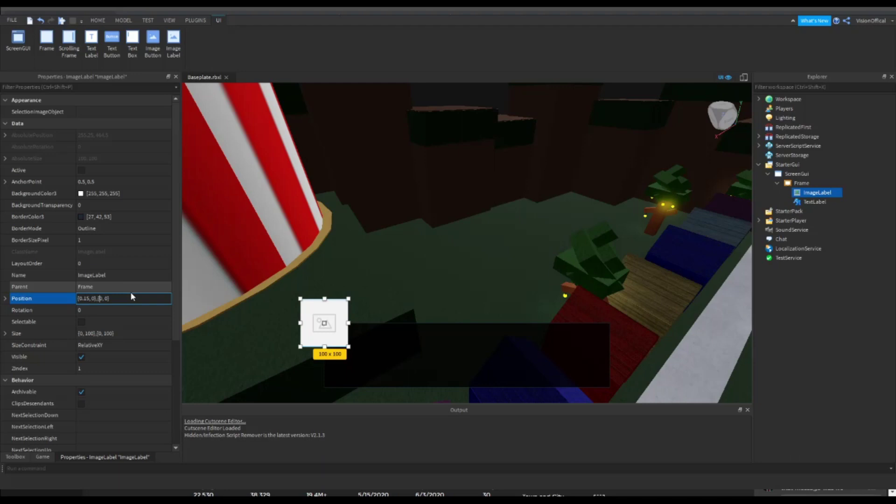
type(".2")
key("Return")
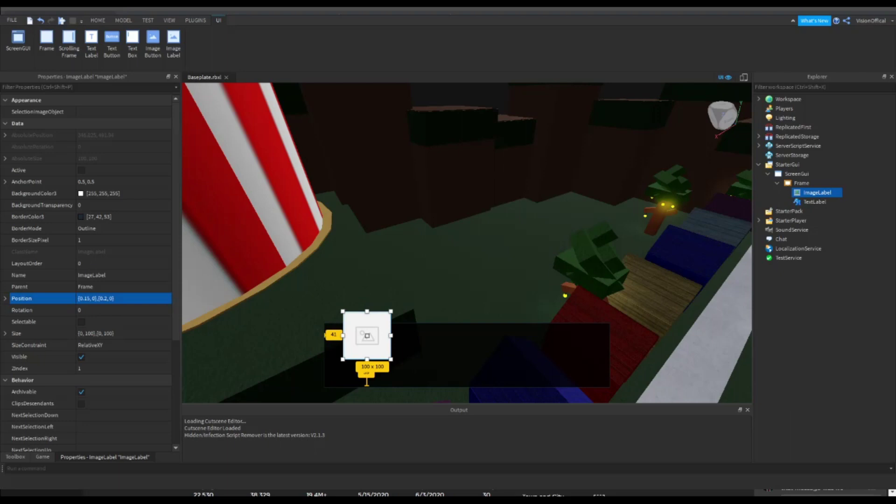
left_click(106, 298)
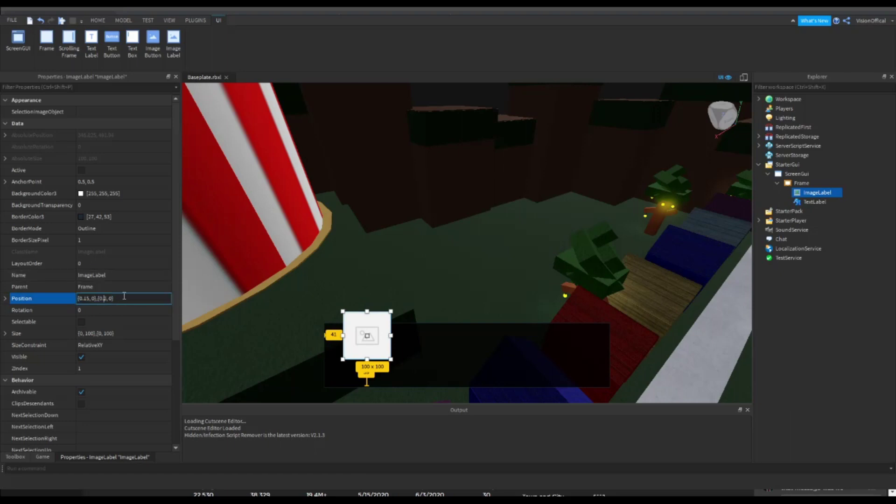
type("5")
key("Return")
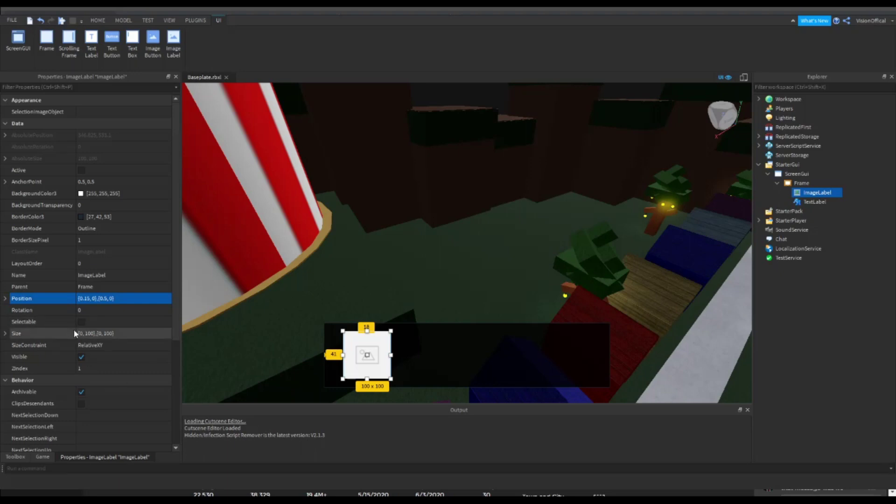
- Set the horizontal part of the ImageLabel's Size to a scale of 0.25 with 0 offset
left_click(93, 334)
key("BackSpace")
key("BackSpace")
key("BackSpace")
key("BackSpace")
key("BackSpace")
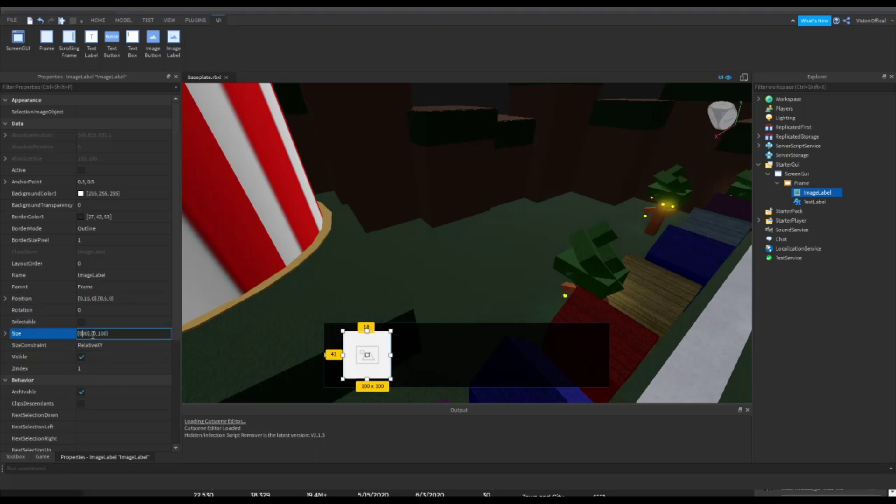
type(".25,00")
key("Return")
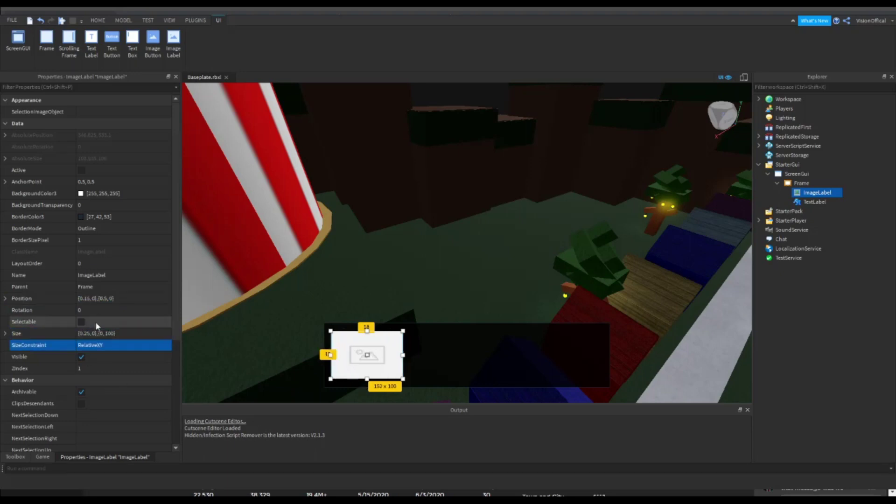
- Set the vertical part of the ImageLabel's Size to a scale of 1 with 0 offset
left_click(103, 337)
left_click(109, 332)
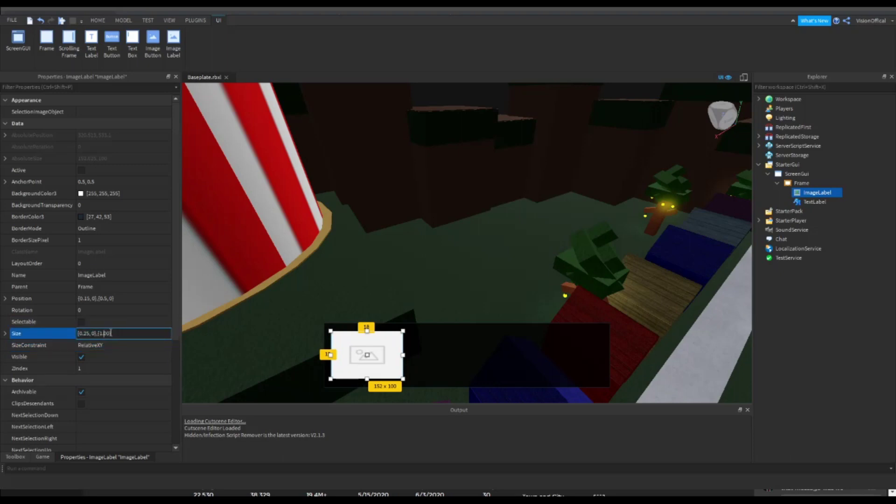
key("Return")
left_click(145, 334)
left_click(115, 333)
key("Return")
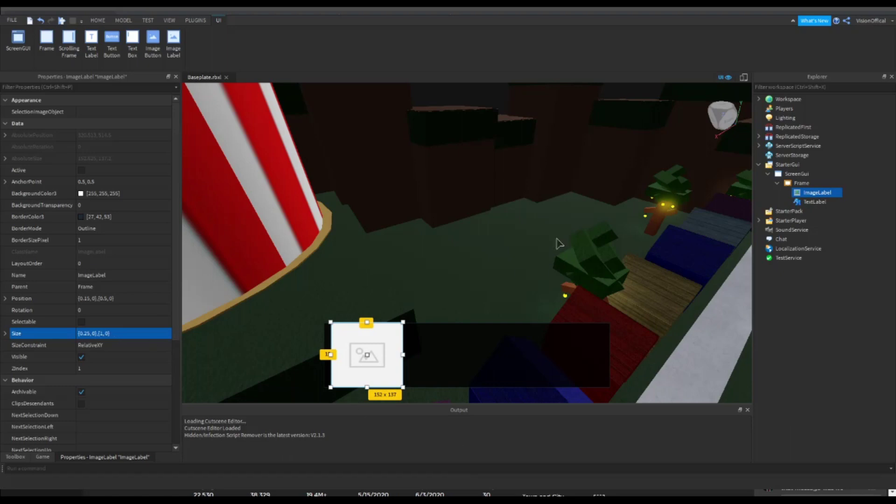
- Shrink the Studio window to check how the dialogue box scales, and restore it to full size
left_click(872, 13)
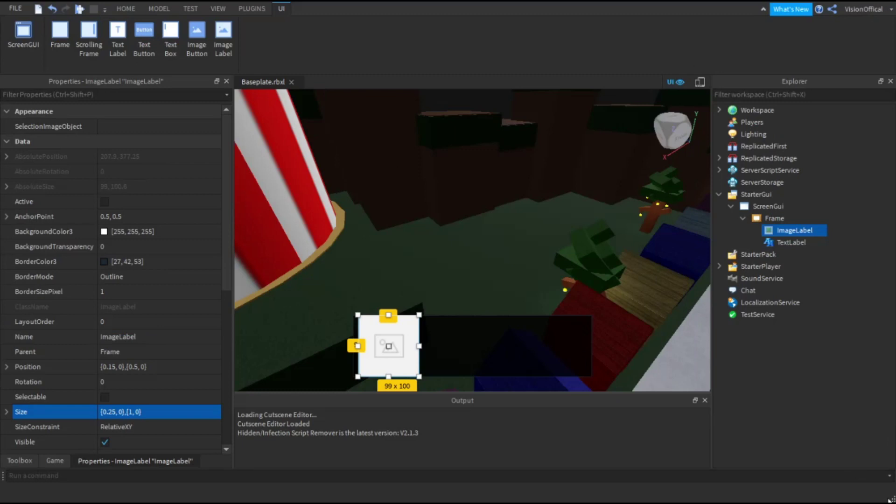
left_click_drag(889, 498, 857, 486)
left_click(817, 3)
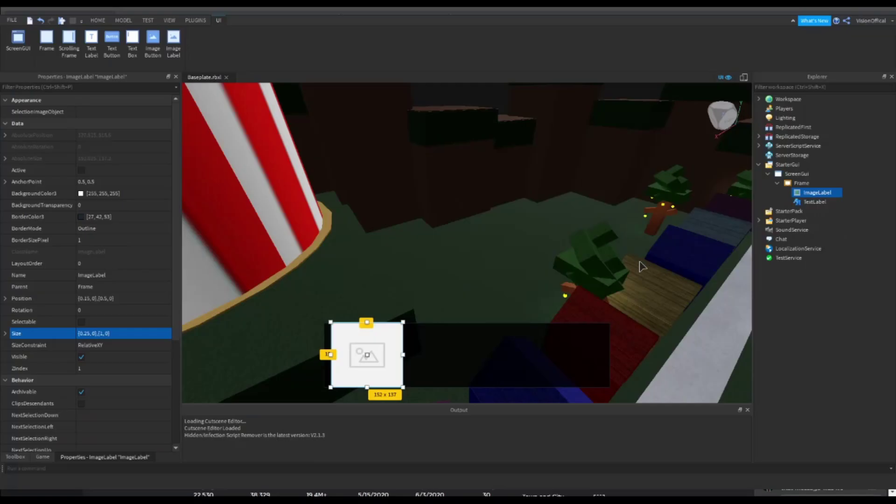
- Try RelativeXX as the Frame's SizeConstraint and settle on RelativeYY
left_click(793, 183)
left_click(123, 345)
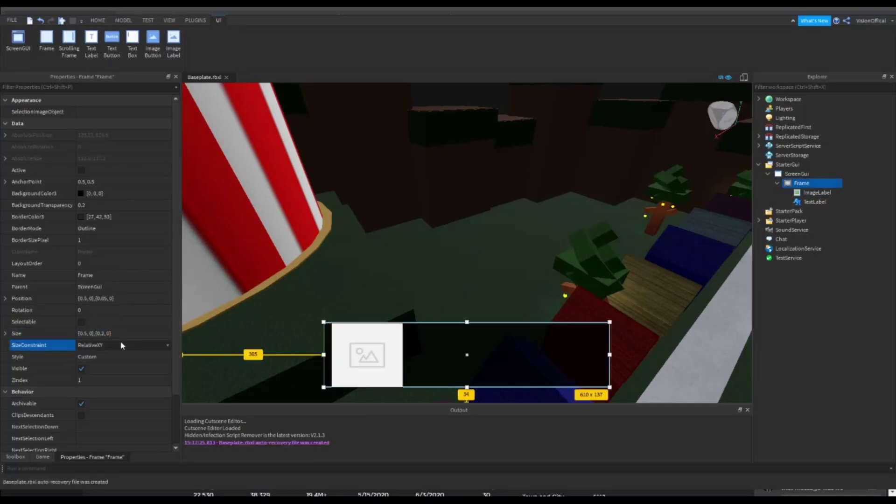
left_click(122, 345)
left_click(116, 352)
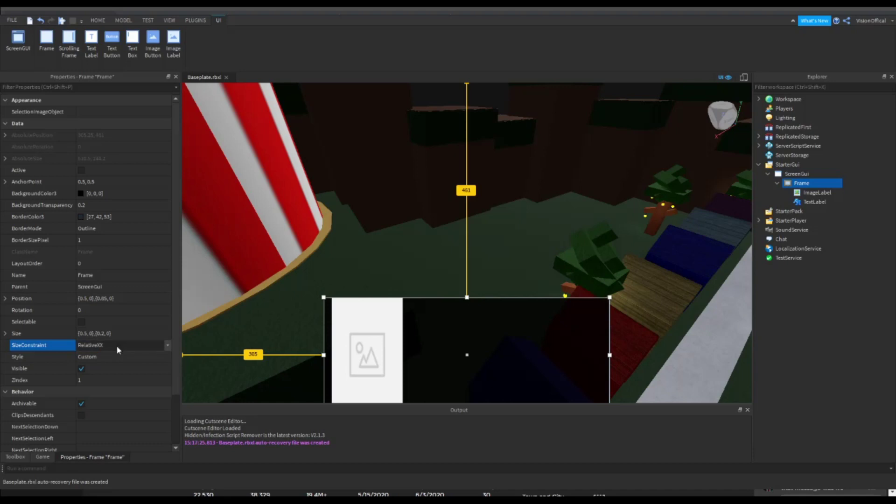
left_click(116, 345)
left_click(117, 368)
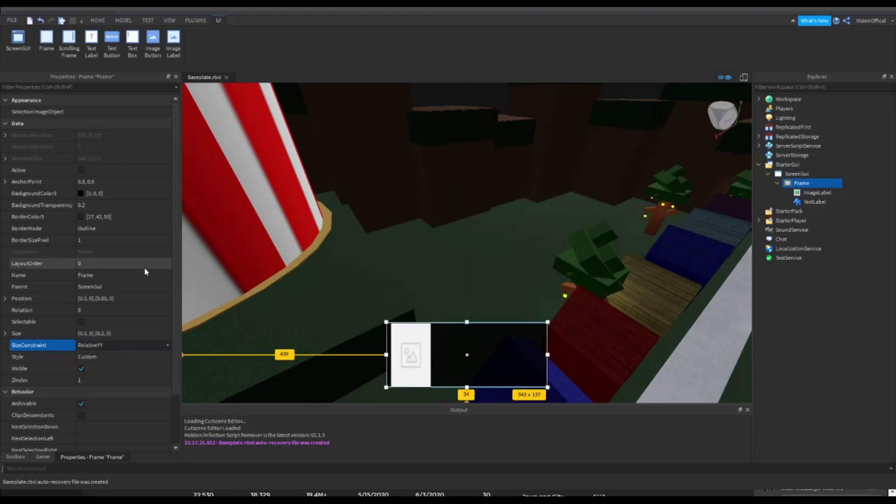
- Set the Frame's Size to {0.8, 0},{0.2, 0} and resize the Studio window to check its scaling
left_click(89, 299)
left_click(92, 333)
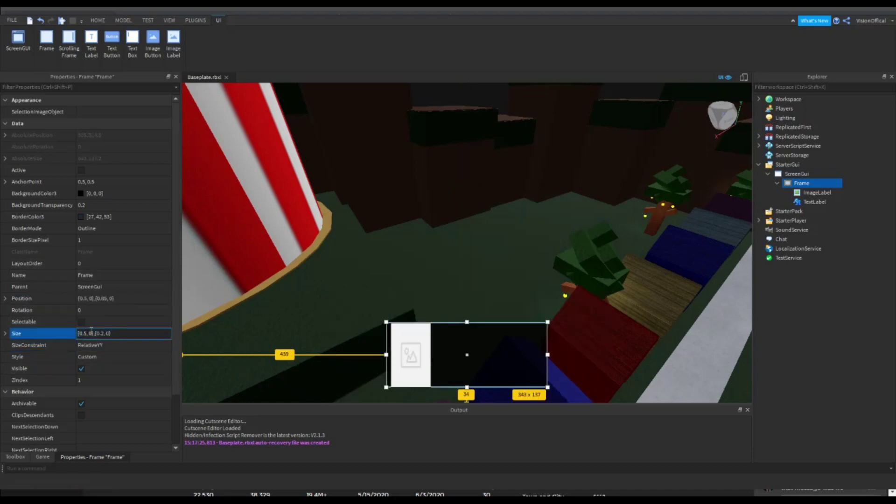
key("Return")
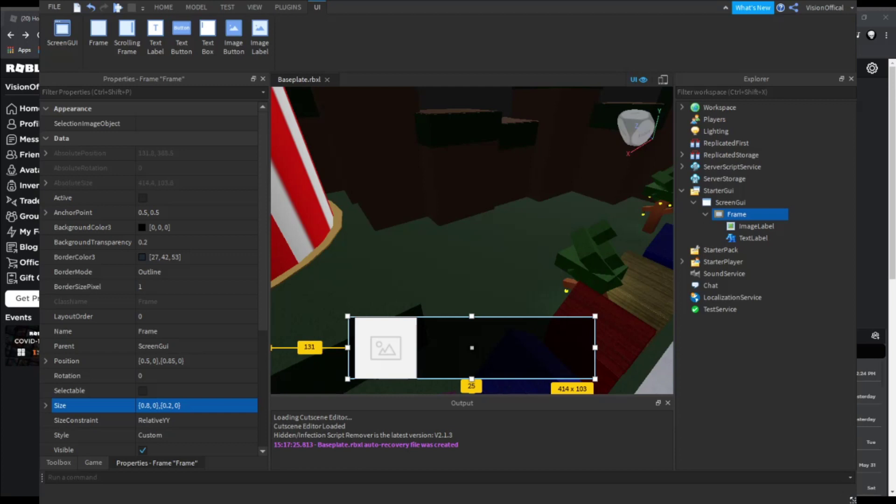
left_click_drag(853, 499, 847, 495)
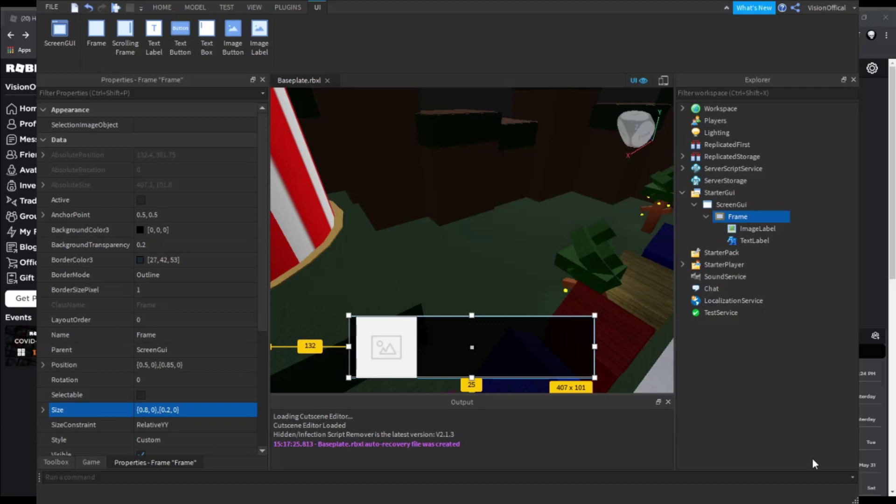
left_click_drag(852, 497, 873, 499)
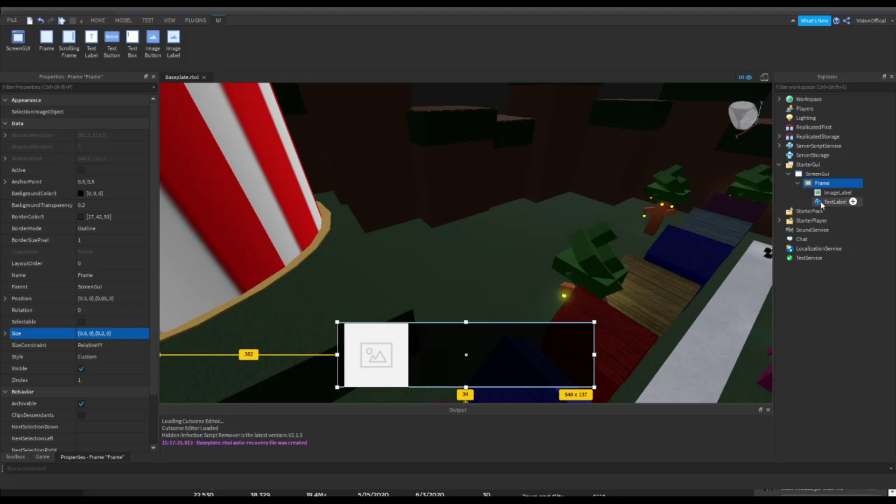
- Make the ImageLabel's background fully transparent and clear its placeholder Image
left_click(788, 273)
scroll(128, 331, "down", 5)
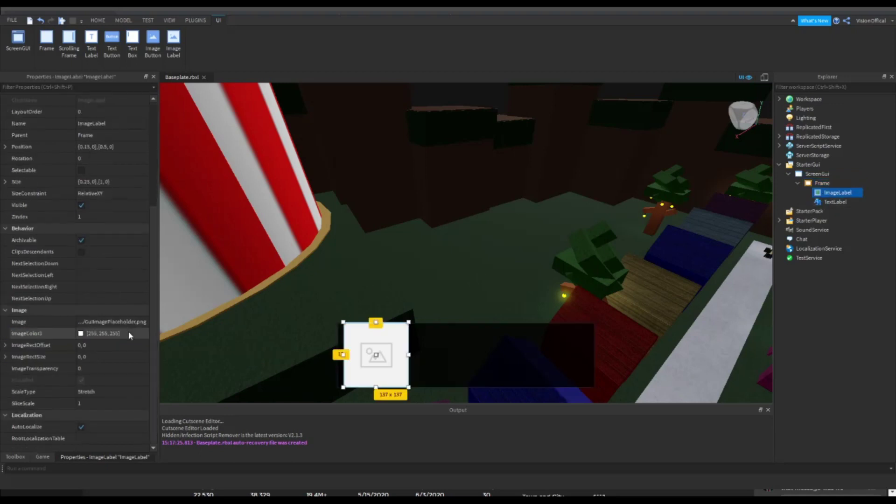
scroll(128, 331, "up", 5)
left_click(94, 205)
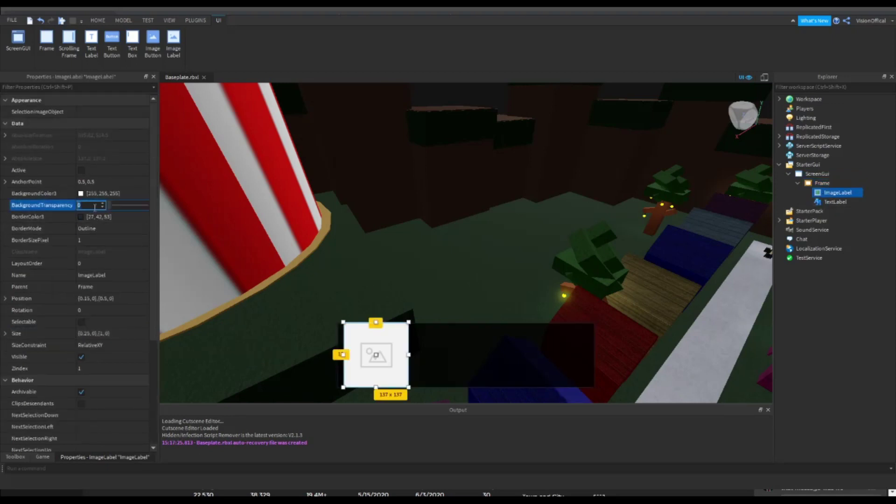
scroll(95, 243, "down", 4)
left_click(99, 322)
key("BackSpace")
key("Return")
- Open the Toolbox to view the uploaded character images available for the dialogue box
right_click_drag(456, 221, 465, 209)
scroll(464, 209, "up", 3)
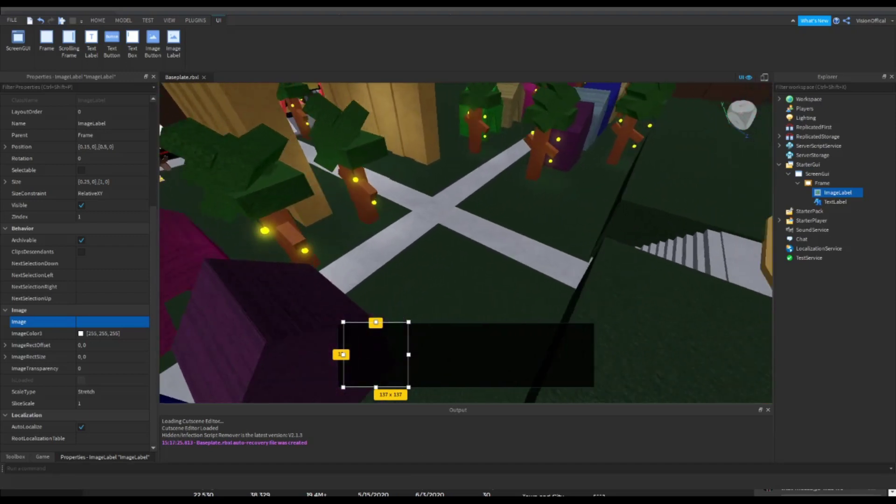
scroll(465, 209, "down", 3)
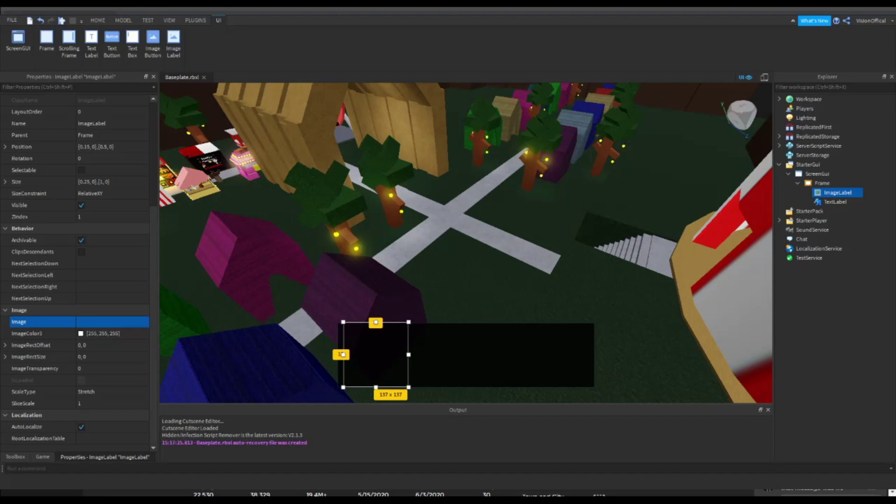
left_click(15, 457)
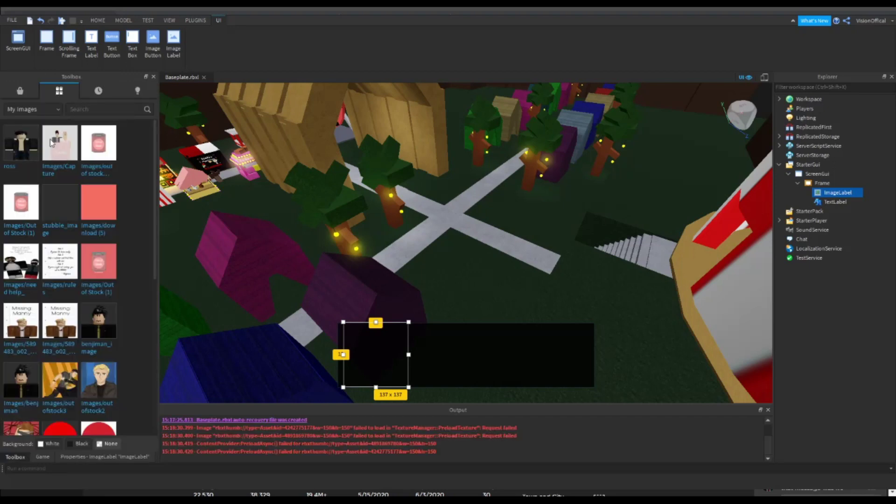
- Collapse the expanded Model under Workspace in the Explorer
left_click(217, 167)
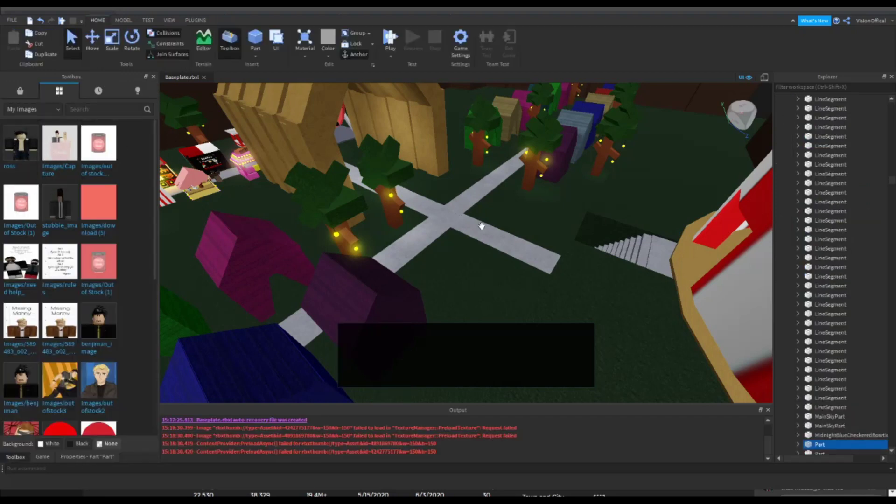
right_click_drag(741, 324, 684, 290)
scroll(684, 290, "up", 3)
scroll(846, 192, "up", 4)
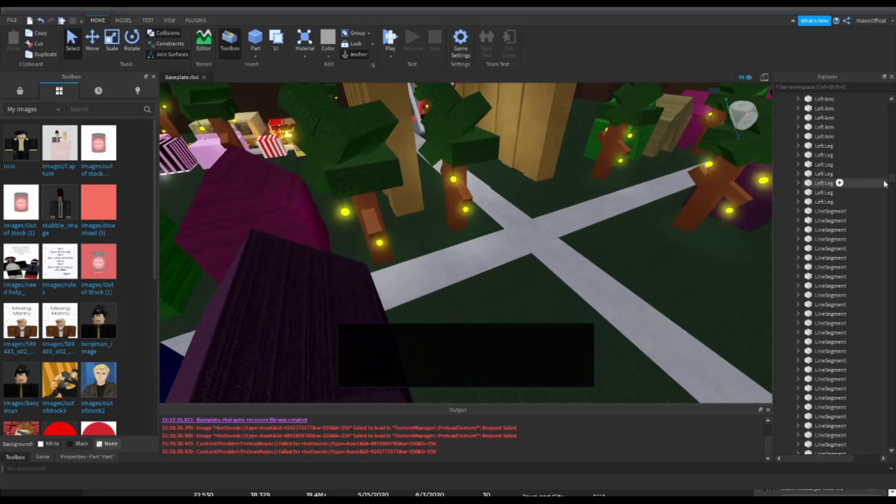
left_click_drag(891, 178, 872, 104)
left_click(789, 127)
- Examine the character standing at the end of the path between the tents, up close and from a distance
right_click_drag(691, 205, 524, 166)
key("w")
key("w")
key("s")
key("w")
key("s")
key("s")
right_click_drag(373, 190, 373, 189)
key("w")
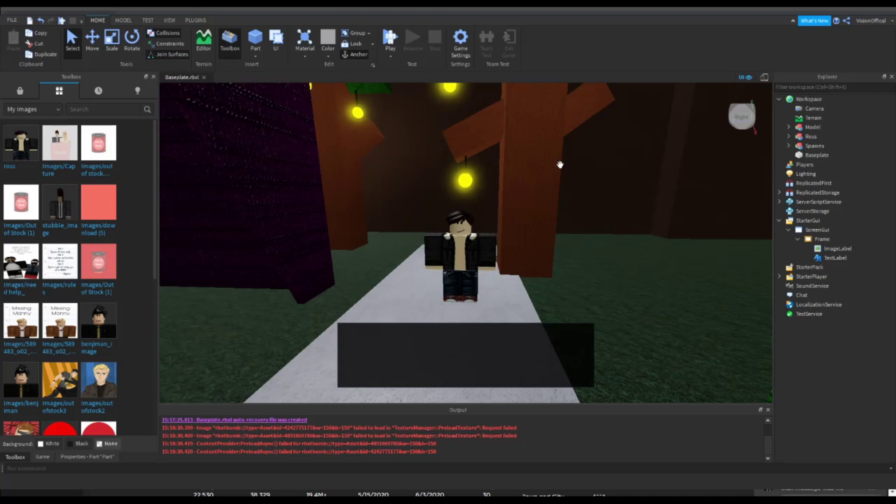
right_click_drag(560, 164, 558, 164)
scroll(488, 194, "down", 6)
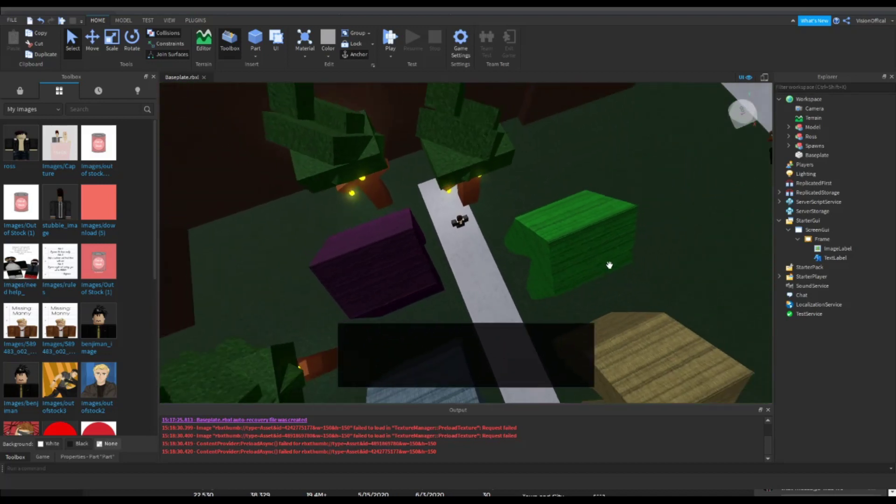
right_click_drag(543, 252, 545, 252)
scroll(544, 251, "up", 8)
scroll(544, 252, "down", 4)
key("s")
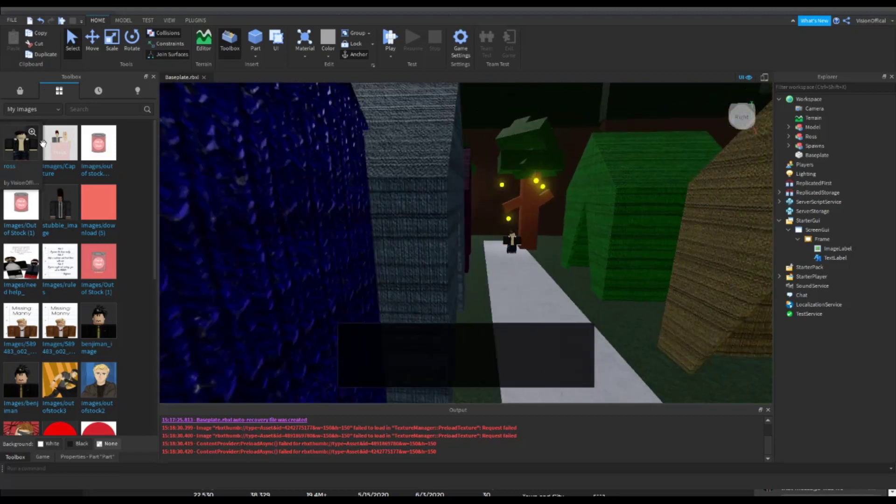
key("s")
key("d")
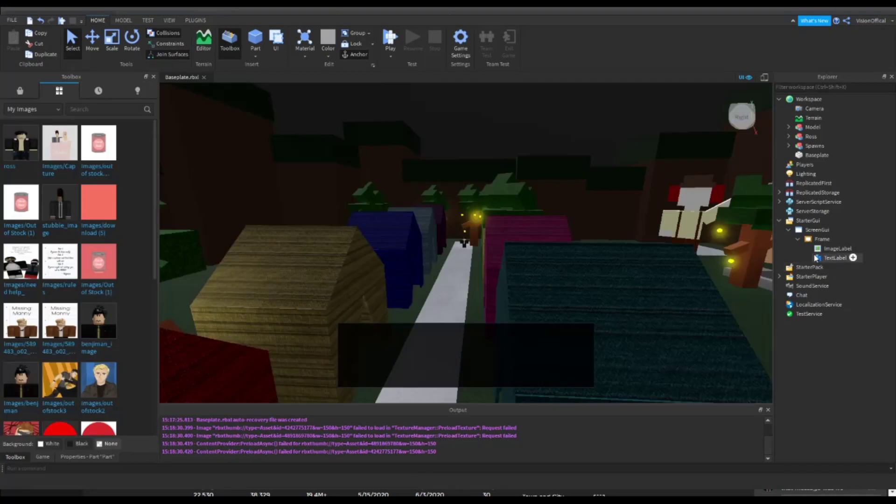
left_click(836, 248)
left_click(101, 456)
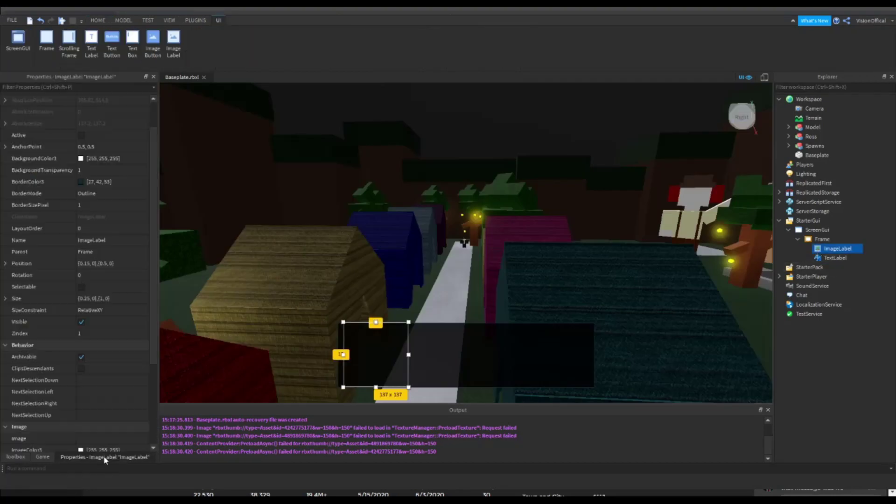
scroll(88, 336, "down", 8)
left_click(87, 322)
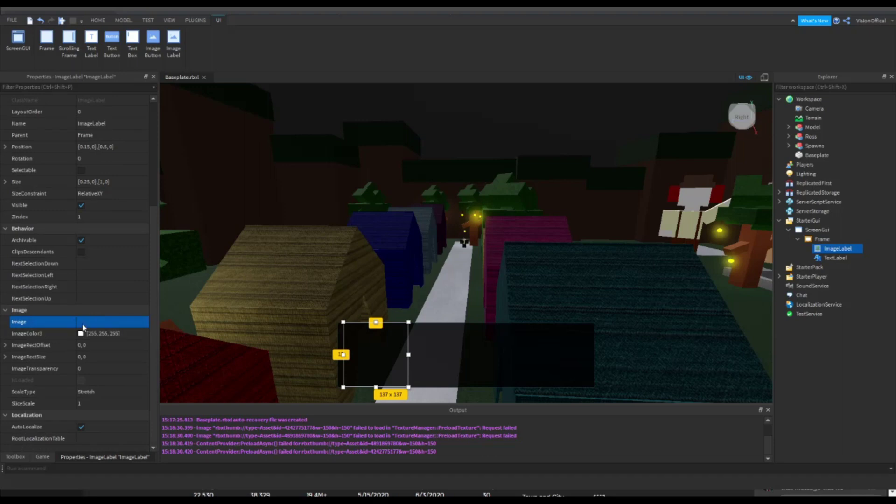
key("ctrl+v")
key("Return")
key("w")
right_click_drag(484, 216, 483, 215)
key("w")
key("s")
left_click(105, 389)
left_click(100, 392)
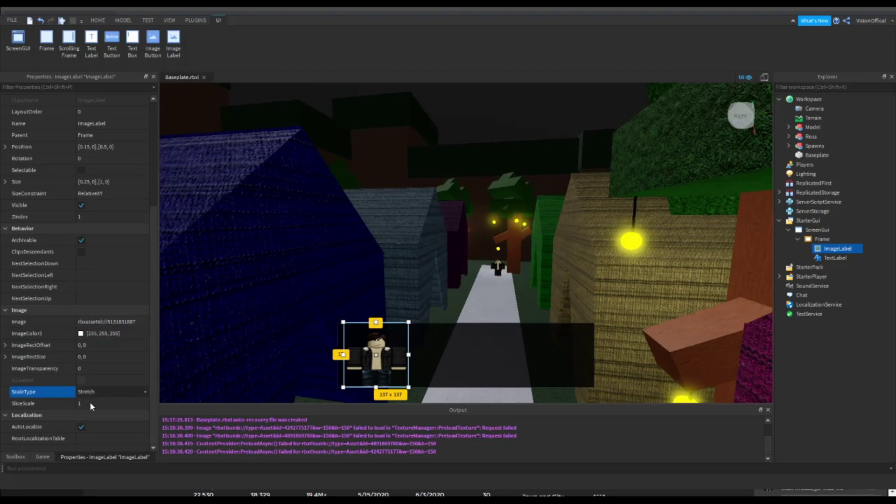
left_click(91, 403)
right_click_drag(418, 273, 418, 273)
key("s")
left_click(537, 154)
key("w")
right_click_drag(506, 234, 506, 234)
scroll(851, 191, "up", 8)
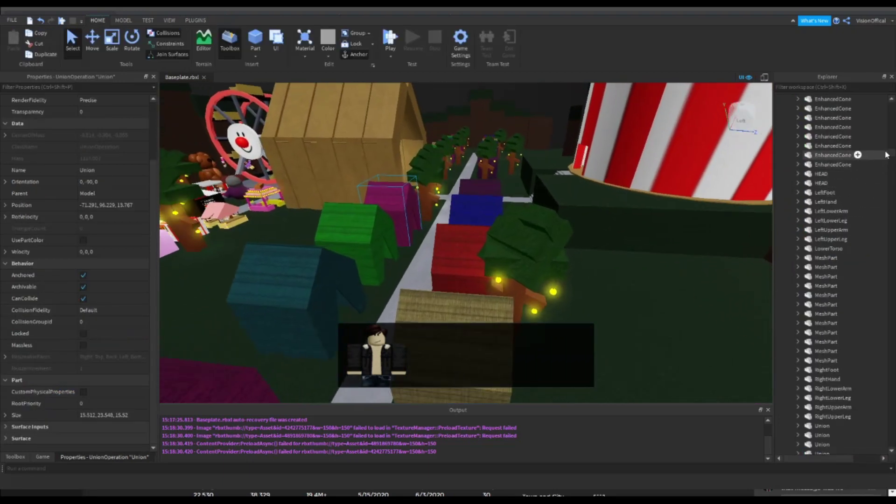
left_click_drag(891, 154, 863, 95)
left_click(788, 127)
- Add a LocalScript to StarterCharacterScripts under StarterPlayer and name it CreateDialogueScript
left_click(807, 231)
left_click(812, 239)
right_click_drag(535, 231, 536, 232)
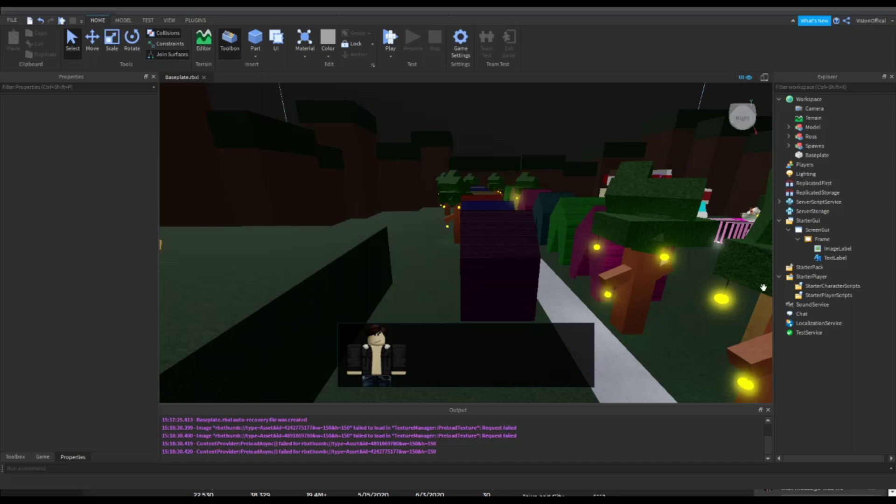
left_click(804, 287)
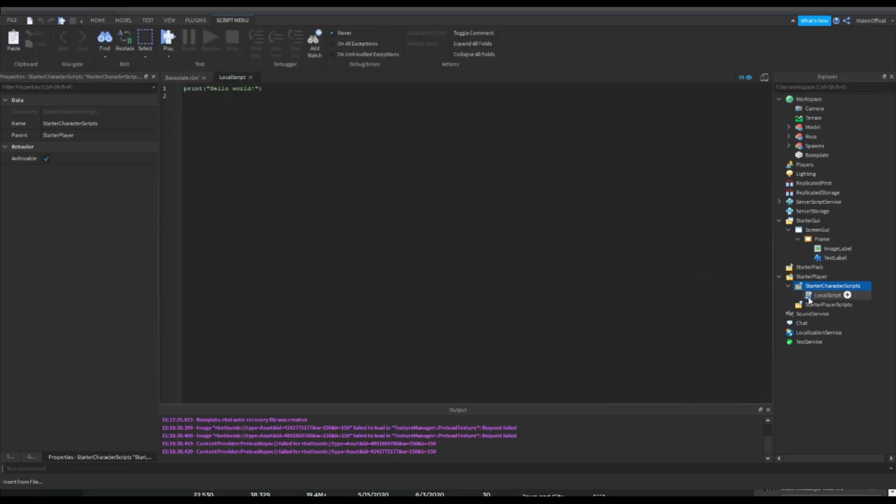
left_click(809, 297)
left_click(83, 135)
type("CreateDialogueScr")
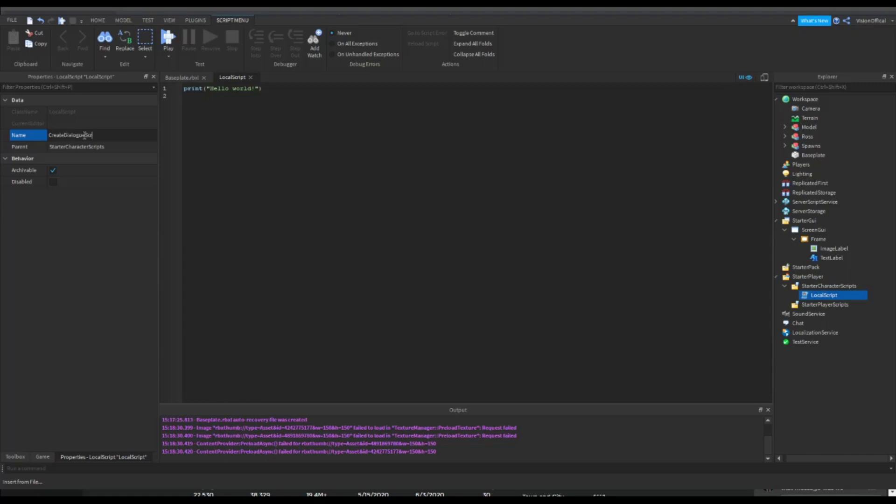
type("ipt")
key("Return")
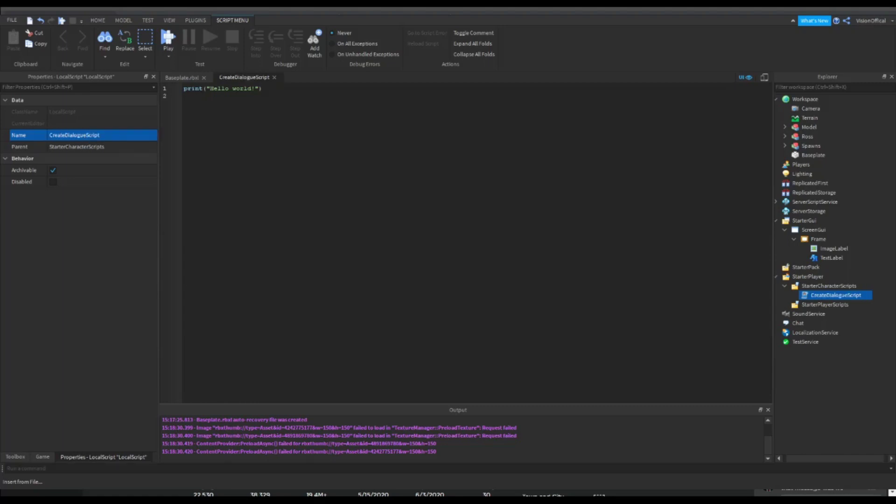
- Replace CreateDialogueScript's default code with the client code containing playSound, textAnimate and the CreateDialogueEvent.OnClientEvent handler, and close the script
left_click(392, 13)
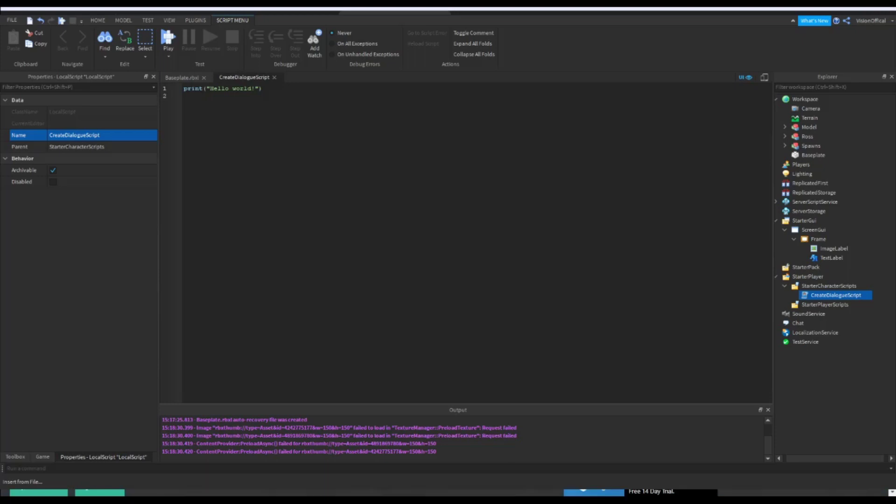
left_click(292, 212)
key("ctrl+a")
key("ctrl+v")
key("BackSpace")
key("BackSpace")
key("BackSpace")
key("BackSpace")
key("BackSpace")
key("BackSpace")
key("BackSpace")
key("BackSpace")
key("BackSpace")
key("BackSpace")
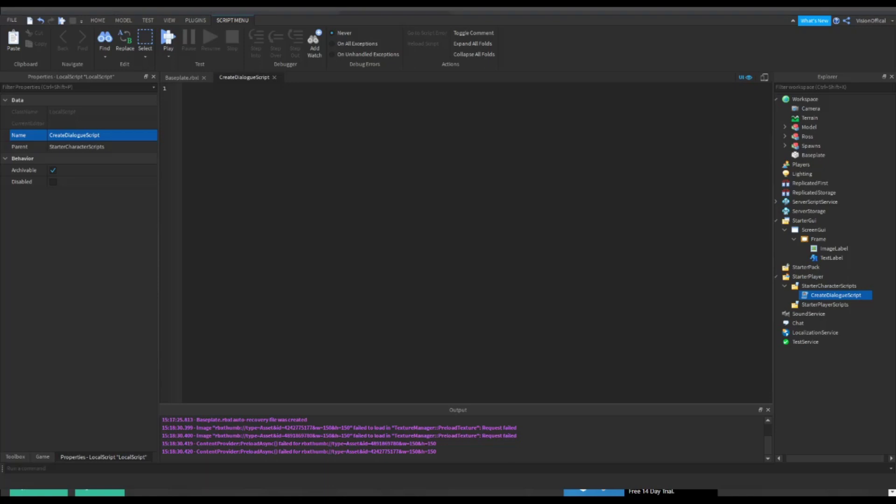
type("local player = game.Players.LocalPlayer local CreateDialogueEvent = game.ReplicatedStorage.CreateDialogueEvent local DialogueFrame = player.PlayerGui.ScreenGui.Frame  local function playSound(sound_id) -- Plays typing sound \tlocal sound = Instance.new(\"Sound\",game.ReplicatedStorage) \tsound.SoundId = sound_id \tsound.Volume = .1 \tsound.PlayOnRemove = true \tsound:Destroy() end  local function textAnimate(content) -- Animates each letter \tfor i=1,string.len(content) do \t\tDialogueFrame.TextLabel.Text = string.sub(content,1,i) \t\tplaySound(\"rbxassetid://915576050\") \t\tif string.sub(content,i,i) == \"!\" or string.sub(content,i,i) == \".\" or string.sub(content,i,i) == \"?\" then \t\t\twait(1) \t\telseif  string.sub(content,i,i) == \",\" then \t\t\twait(.5) \t\telse \t\t\twait(.05) \t\tend \tend end  CreateDialogueEvent.OnClientEvent:Connect(function(image_id, content) -- activates when called from the Server \tif not player:findFirstChild(\"secretEnding\") then \t\tDialogueFrame.ImageLabel.Image = image_id \t\tDialogueFrame.TextLabel.Text = \"\" \t\tDialogueFrame.Visible = true \t\ttextAnimate(content) \tend end)")
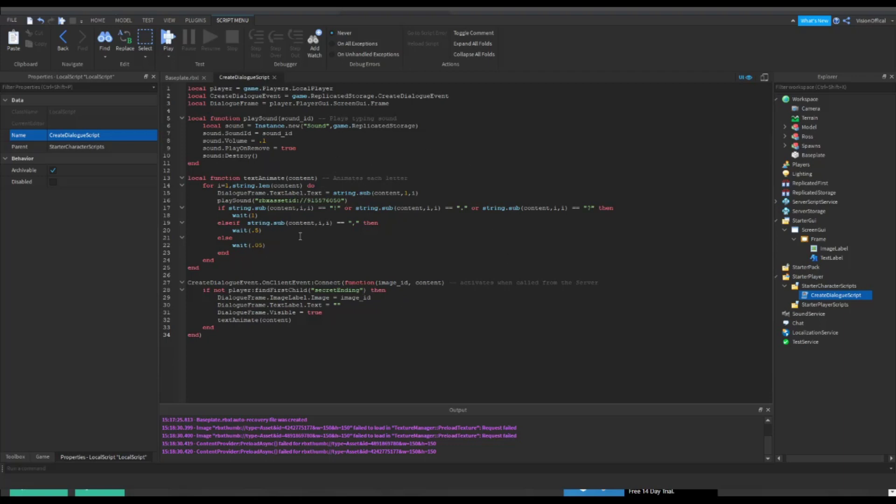
left_click(275, 78)
- Add a Script to ServerScriptService and name it gameScript
right_click_drag(511, 218, 511, 218)
left_click_drag(796, 459, 789, 459)
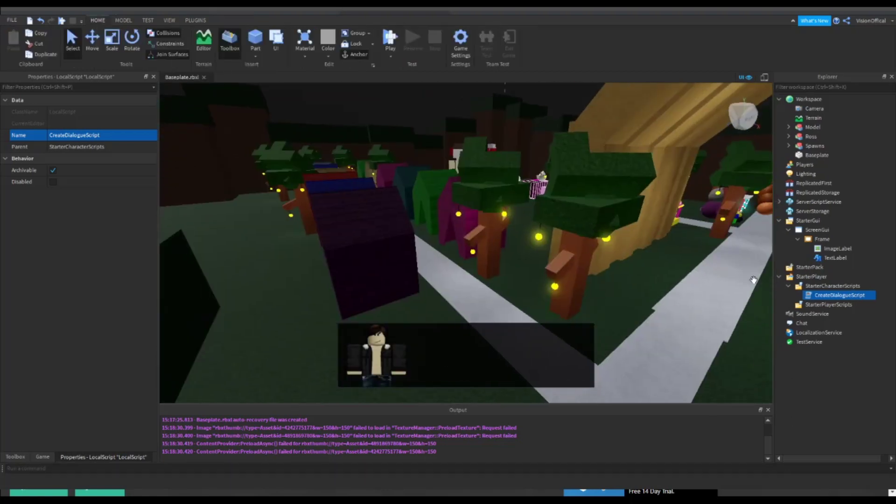
left_click(814, 201)
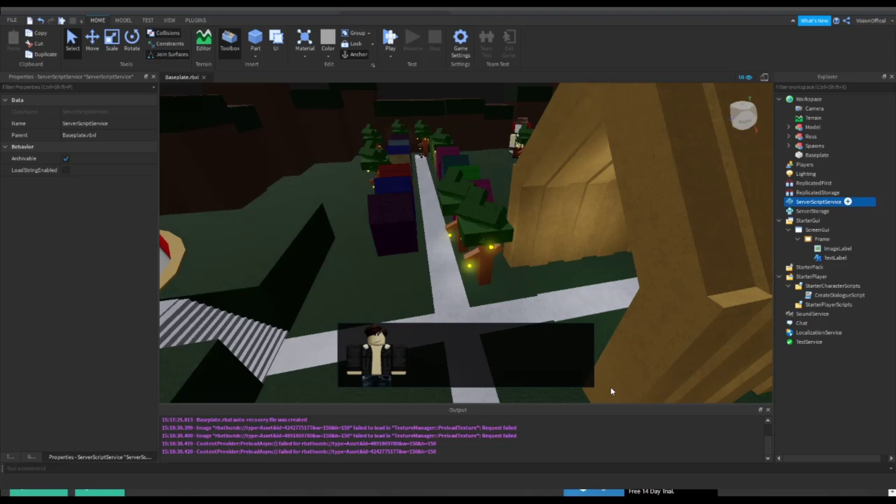
left_click(612, 391)
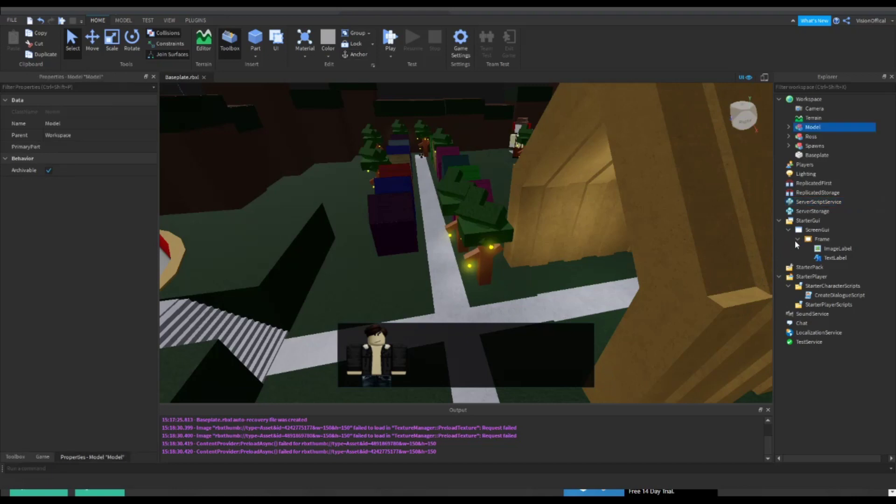
left_click(809, 202)
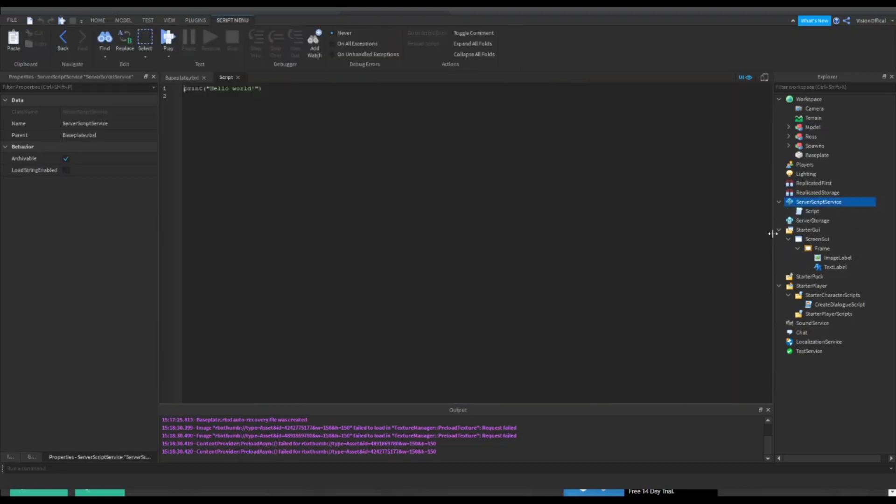
left_click(800, 212)
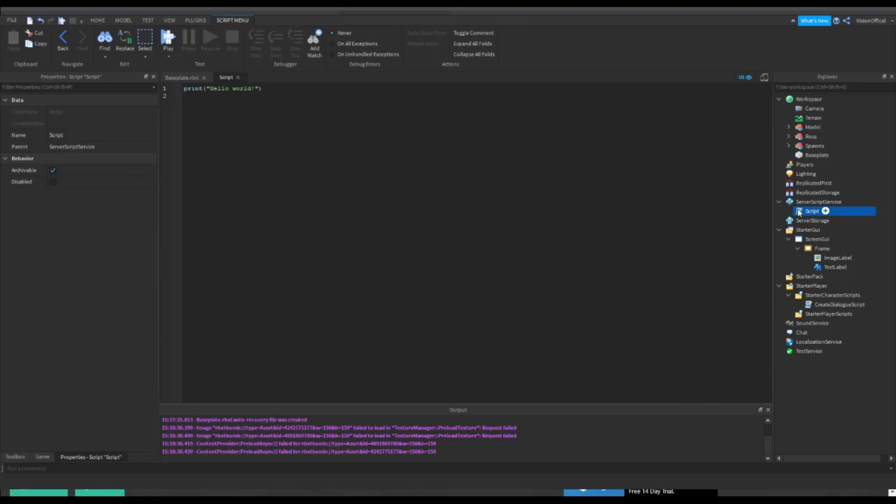
left_click(91, 135)
type("gameScript")
key("Return")
- Replace gameScript's default code with the server code containing getPlayerImage, getRandomPlayer and the challenge functions
key("ctrl+a")
key("BackSpace")
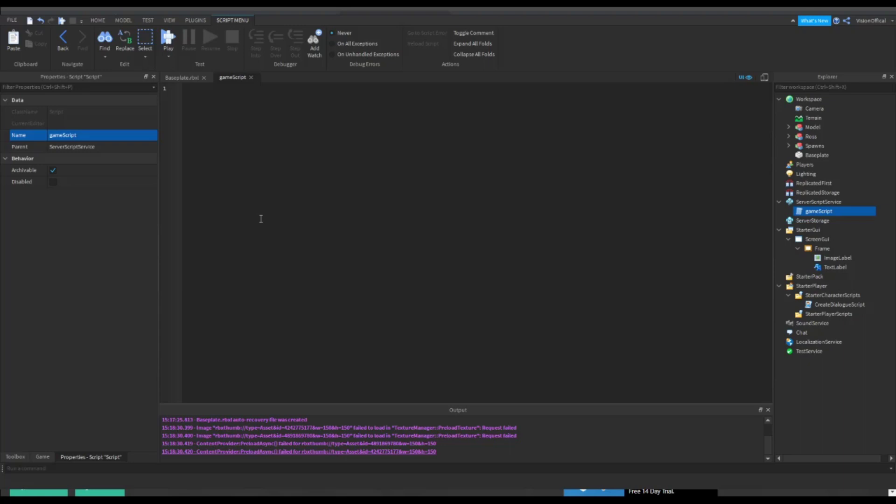
key("ctrl+v")
scroll(261, 218, "up", 9)
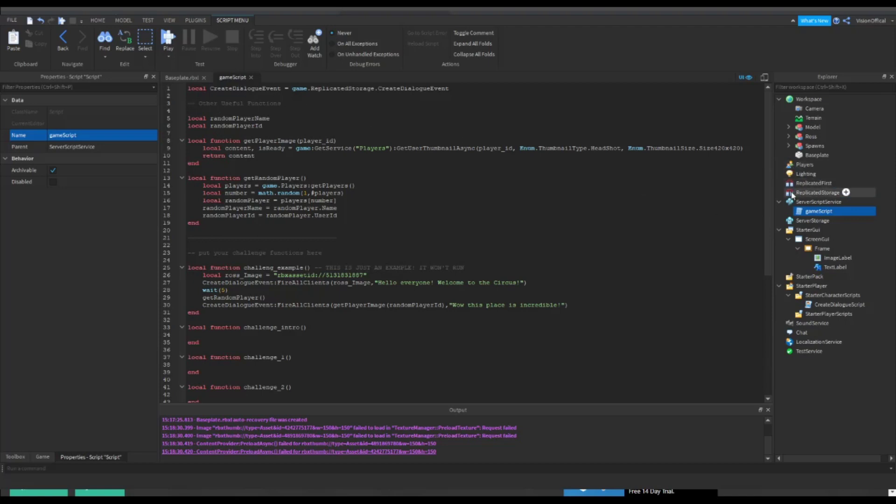
- Add a RemoteEvent to ReplicatedStorage and name it CreateDialogueEvent
left_click(792, 192)
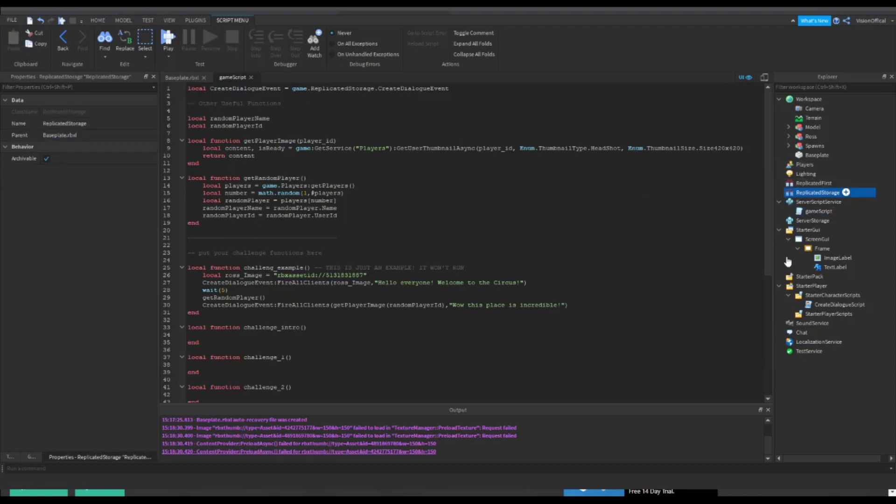
left_click(802, 242)
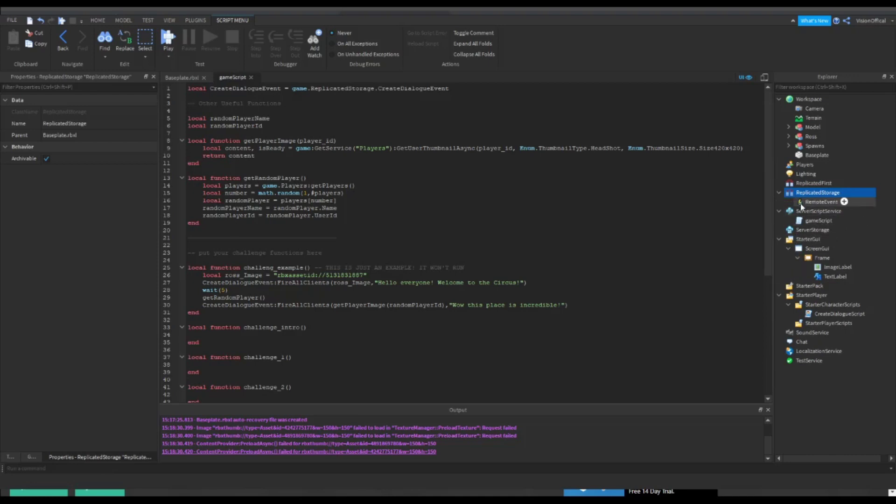
left_click(800, 203)
left_click(43, 123)
key("BackSpace")
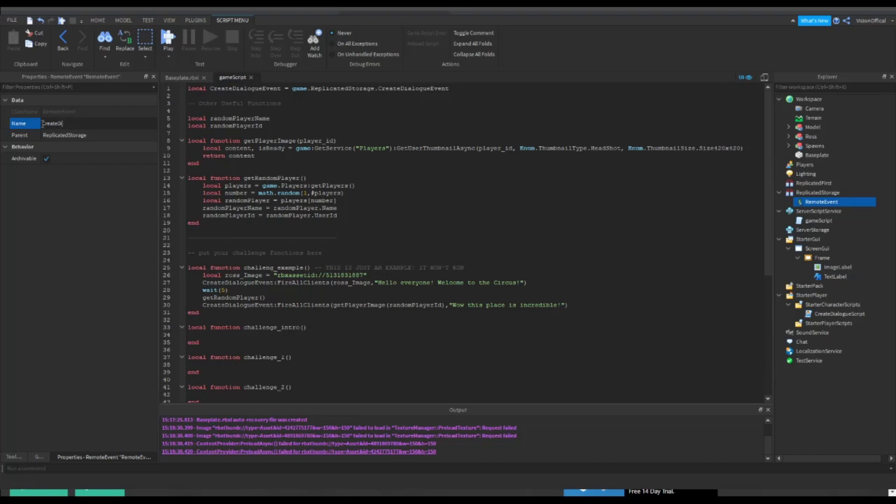
type("CreateDialogueEvent")
key("Return")
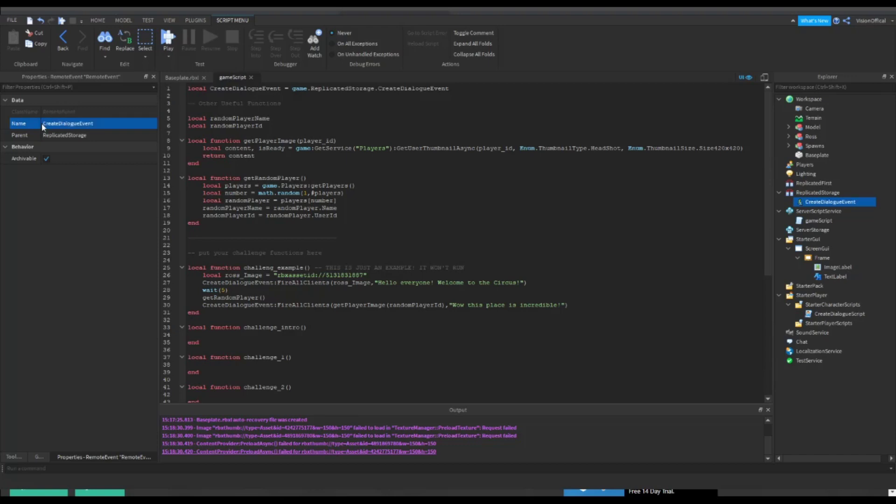
- Read through gameScript's challeng_example function, covering the ross_Image variable, the FireAllClients calls, the wait and getRandomPlayer
left_click(211, 88)
scroll(290, 151, "down", 3)
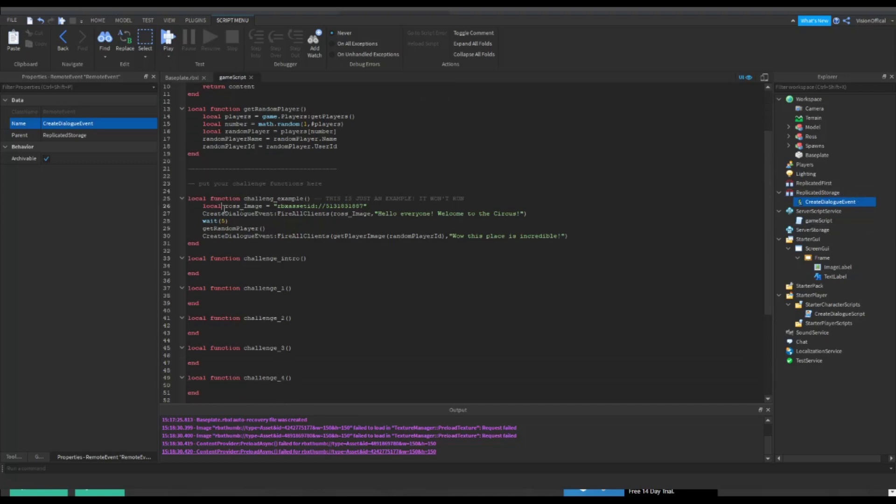
left_click_drag(209, 206, 248, 207)
left_click(255, 206)
left_click_drag(367, 206, 202, 207)
left_click(212, 221)
left_click_drag(332, 219, 387, 213)
left_click(453, 211)
left_click_drag(224, 235, 211, 206)
left_click(297, 230)
- Copy the body of the challeng_example function into challenge_intro and close gameScript
left_click_drag(589, 233, 203, 206)
key("ctrl+c")
left_click(225, 265)
key("ctrl+v")
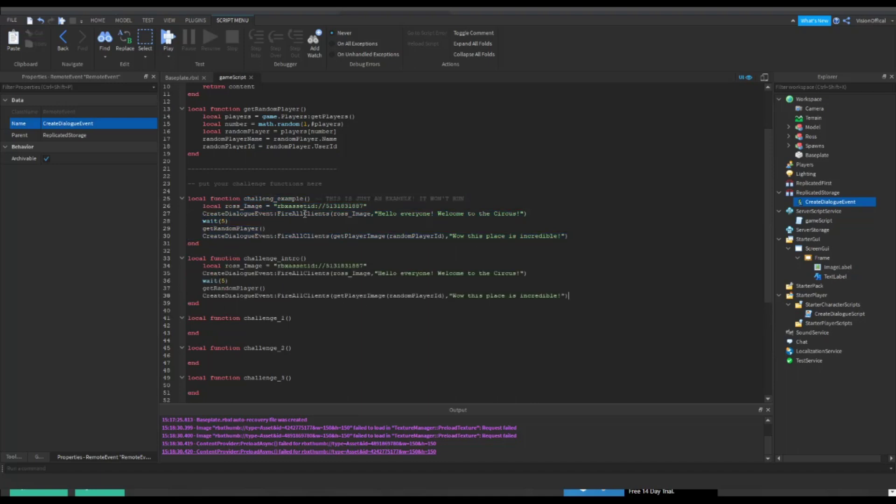
left_click(251, 78)
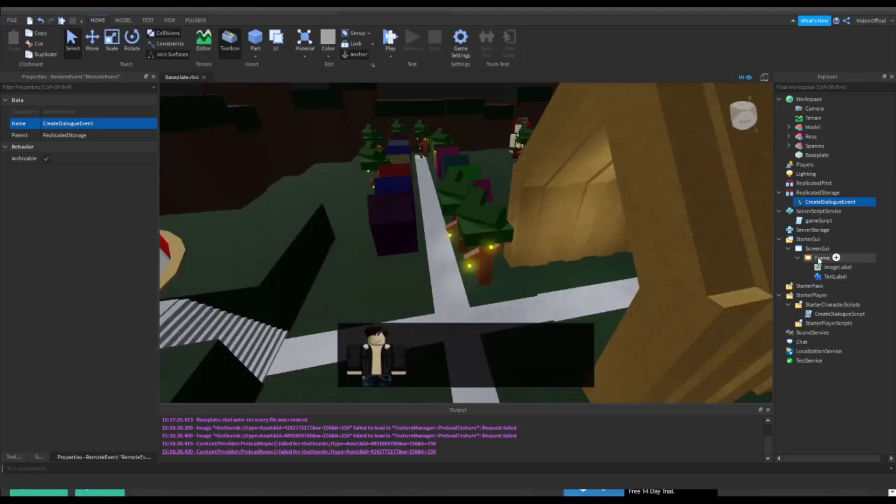
- Hide the dialogue Frame by default by turning off its Visible property
left_click(815, 259)
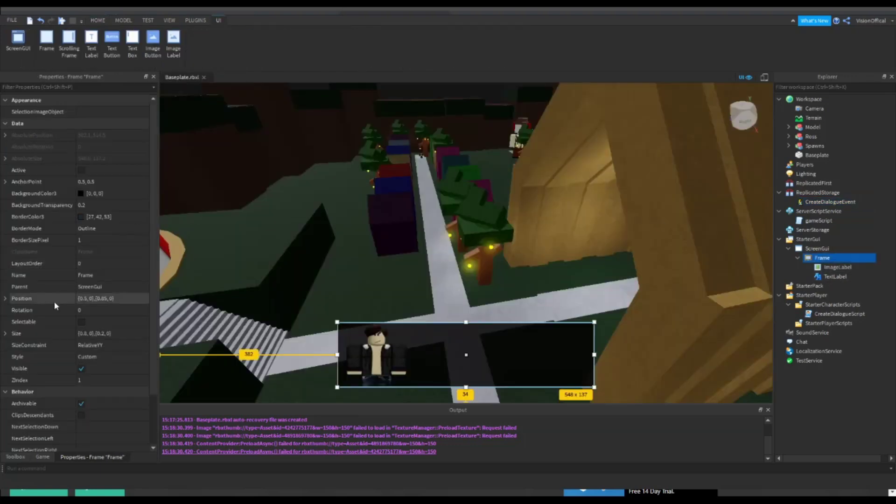
left_click(82, 369)
right_click_drag(425, 265, 267, 159)
scroll(269, 163, "down", 3)
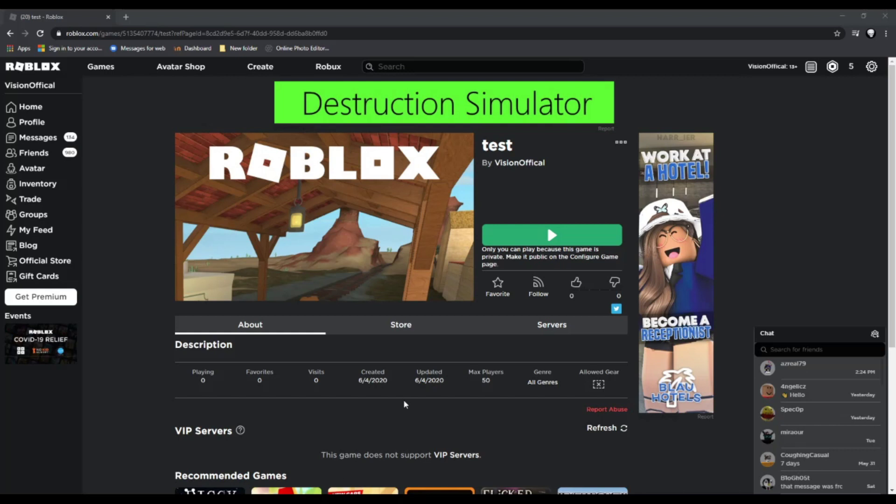
- Launch the test game from its Roblox web page in the browser and maximize the game window
left_click(526, 235)
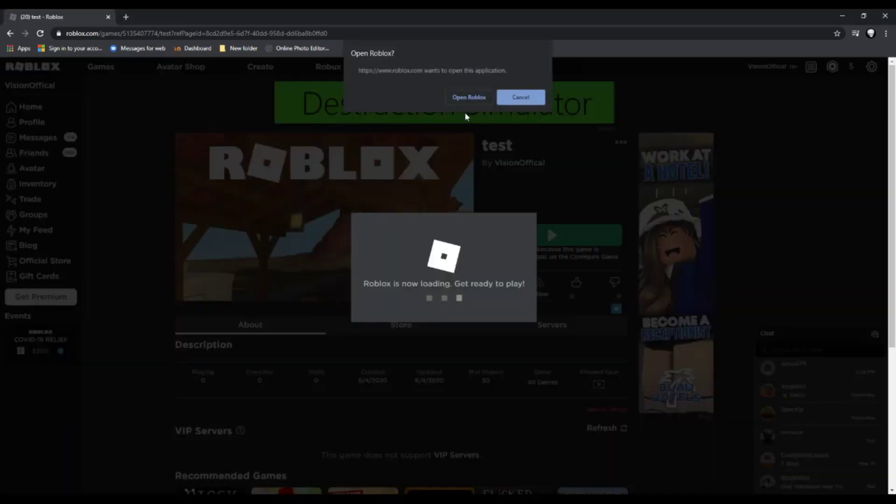
left_click(467, 97)
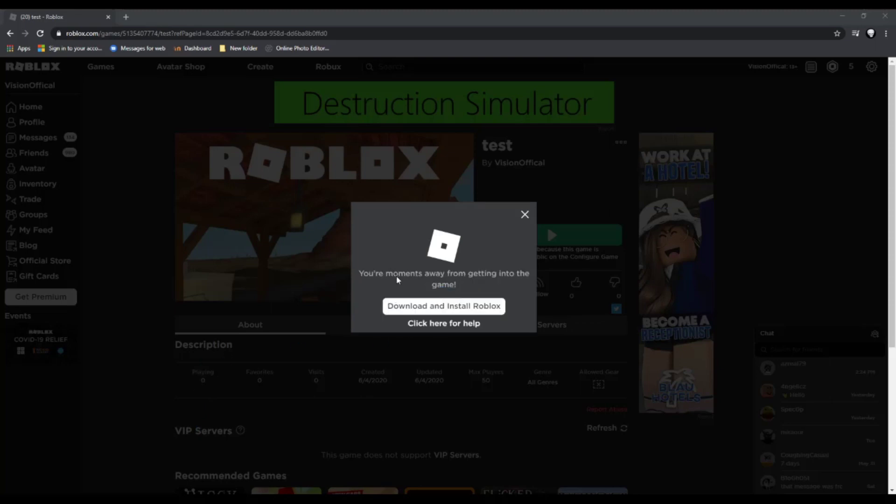
key("Escape")
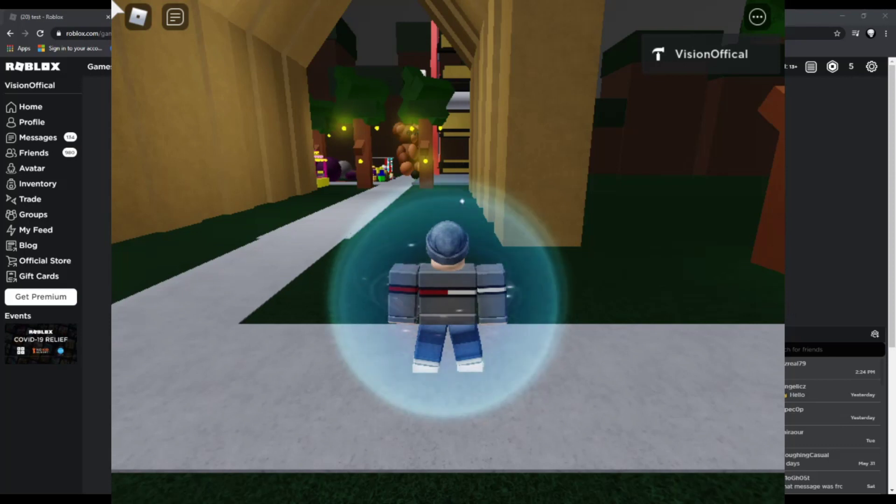
key("super+Up")
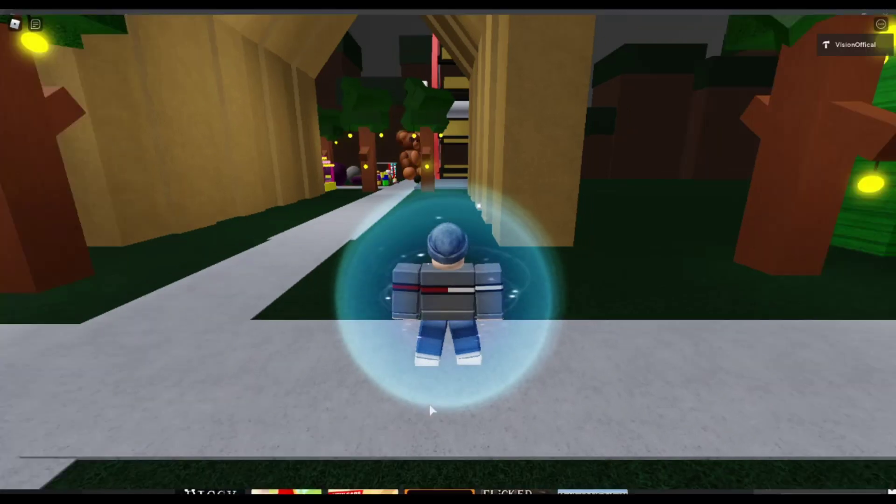
- Walk the avatar along the path between the tents while watching the dialogue box animate its lines
key("w")
right_click_drag(509, 181, 550, 188)
key("w")
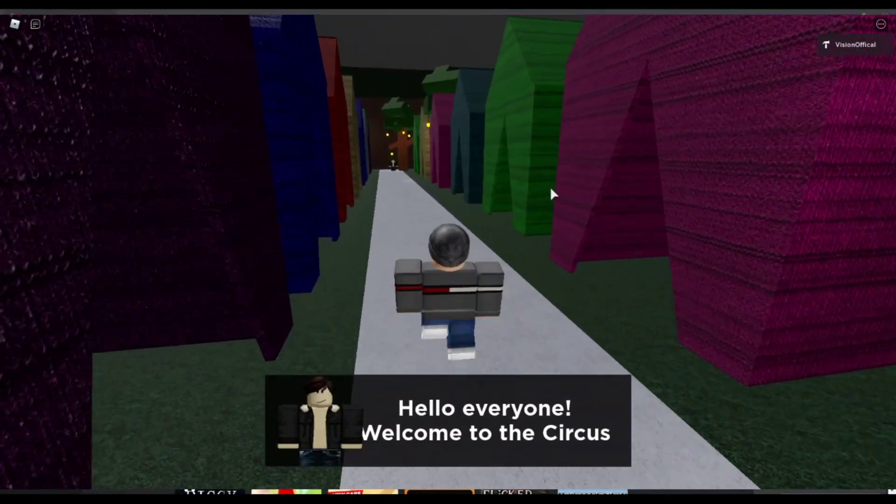
key("w")
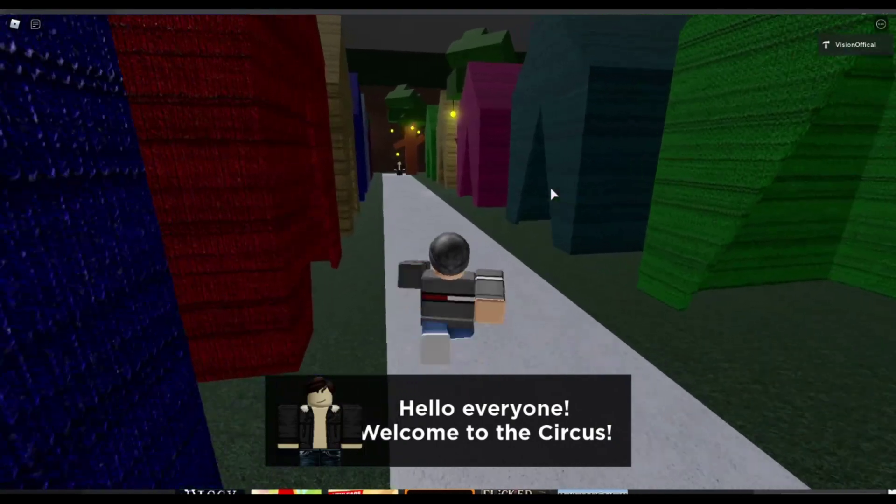
key("w")
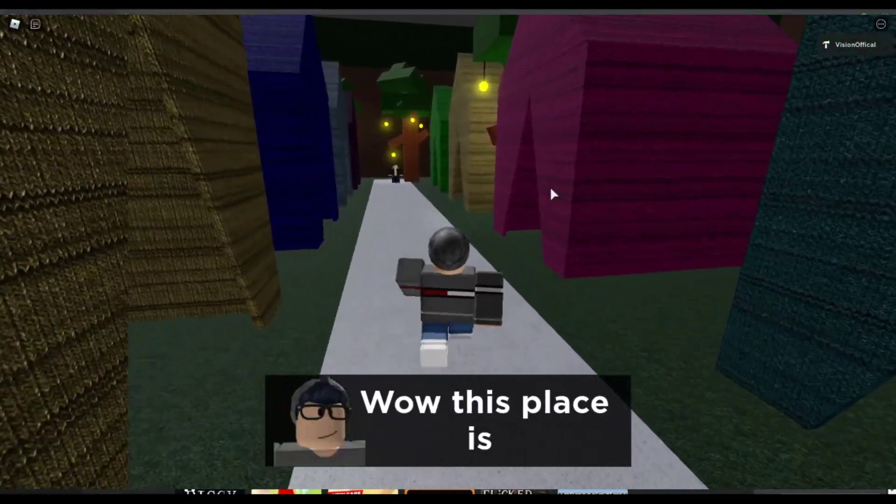
key("w")
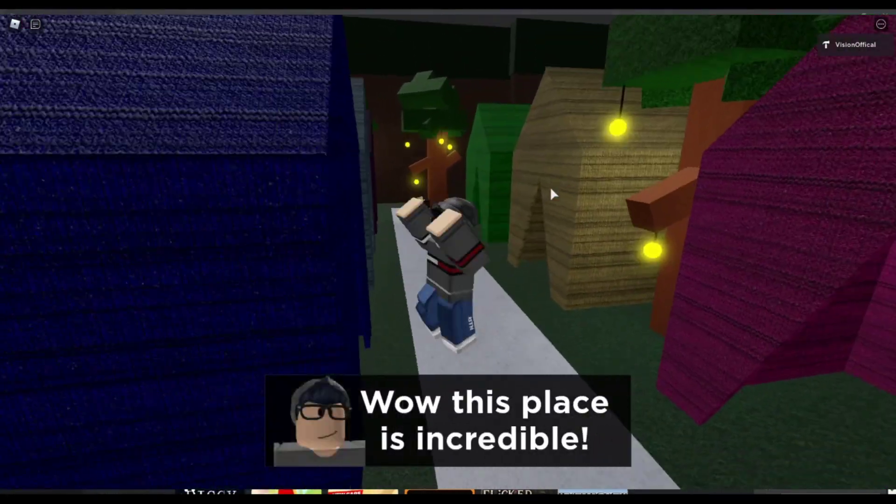
- Run the avatar into the circus tent and view its face up close beside the picture in the dialogue box
key("s")
right_click_drag(548, 190, 547, 189)
key("w")
key("space")
key("w")
key("w")
key("space")
key("w")
scroll(547, 189, "up", 10)
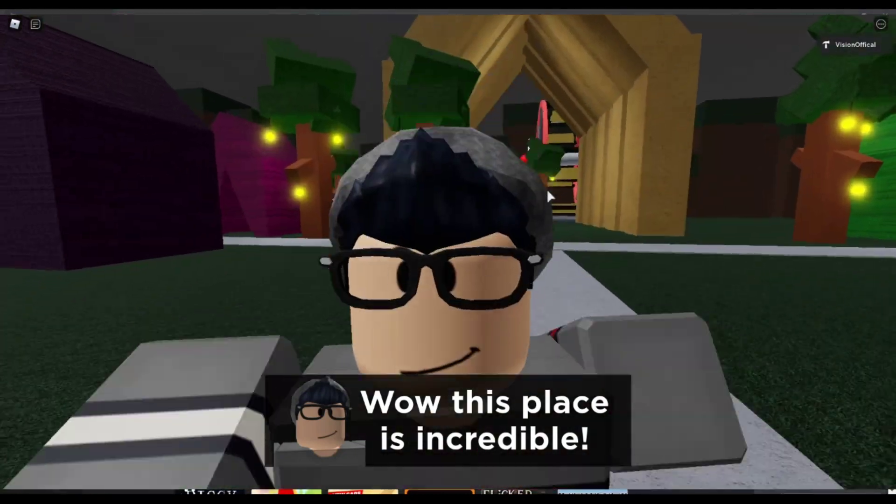
key("w")
right_click_drag(448, 252, 448, 252)
key("s")
scroll(447, 252, "down", 5)
right_click_drag(534, 194, 557, 175)
scroll(557, 175, "up", 8)
scroll(560, 175, "down", 2)
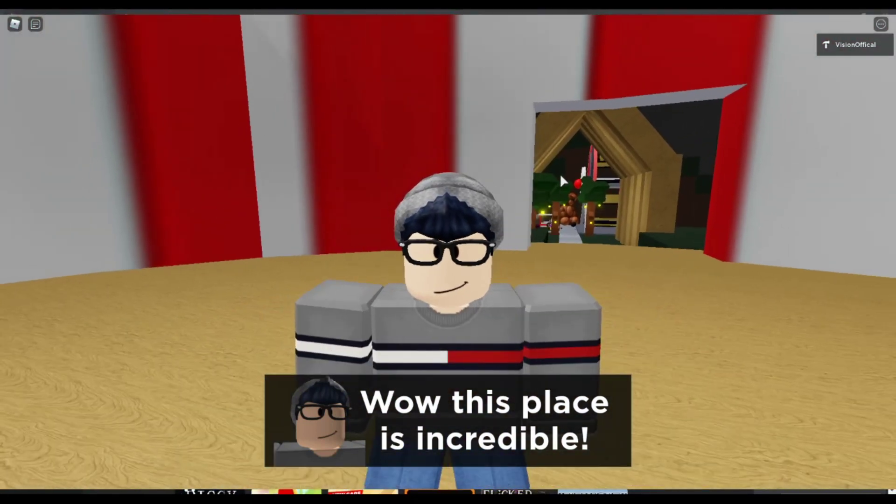